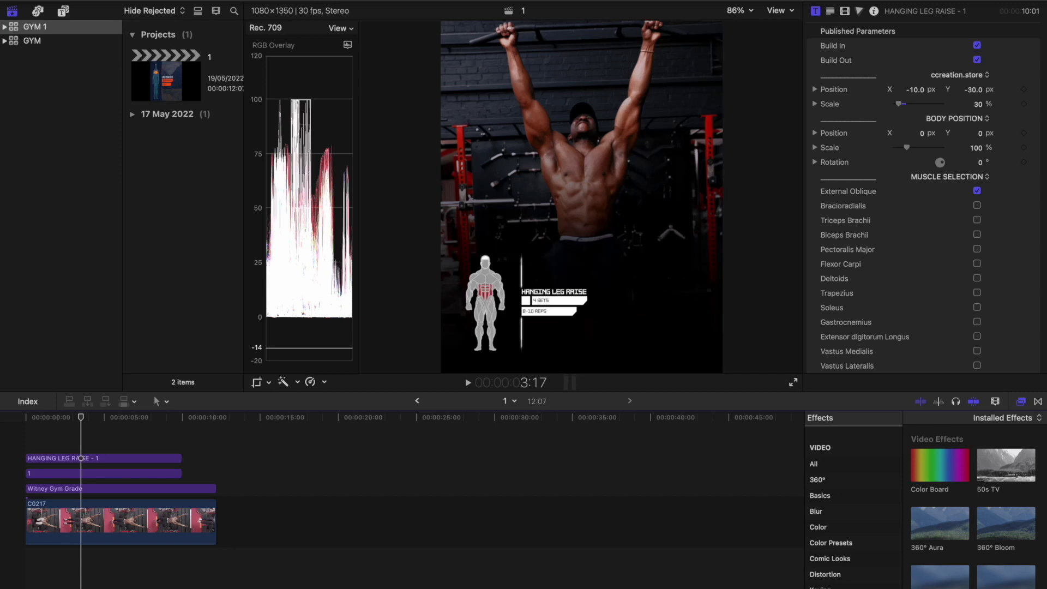
- Create a new library named GYM 3 in the Movies folder
{"action": "left_click", "coordinate": [95, 0]}
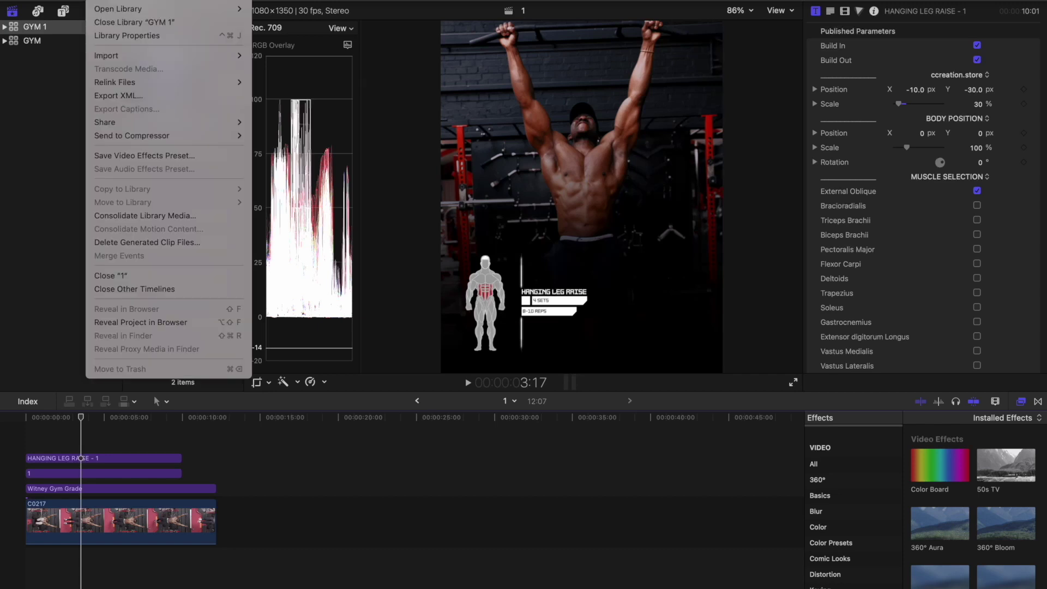
{"action": "left_click", "coordinate": [125, 459]}
{"action": "left_click", "coordinate": [96, 0]}
{"action": "mouse_move", "coordinate": [164, 1]}
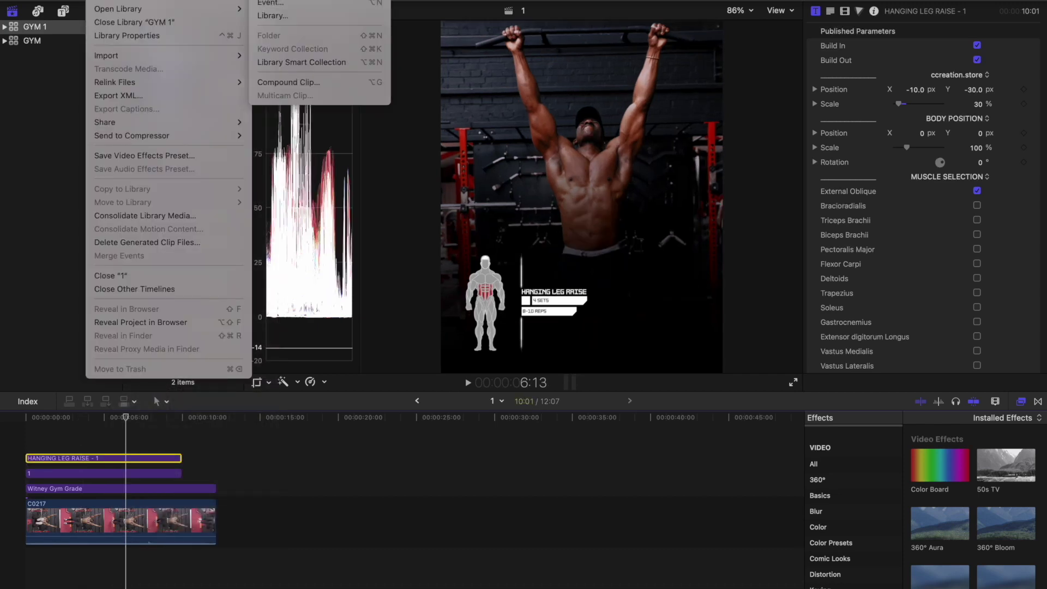
{"action": "left_click", "coordinate": [346, 16]}
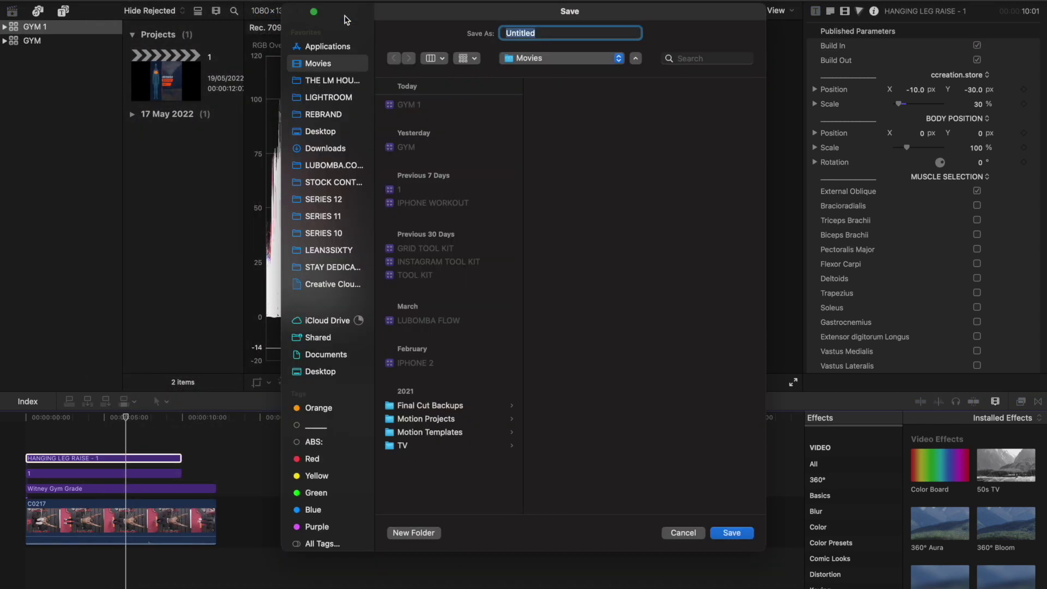
{"action": "key", "text": "BackSpace"}
{"action": "key", "text": "Return"}
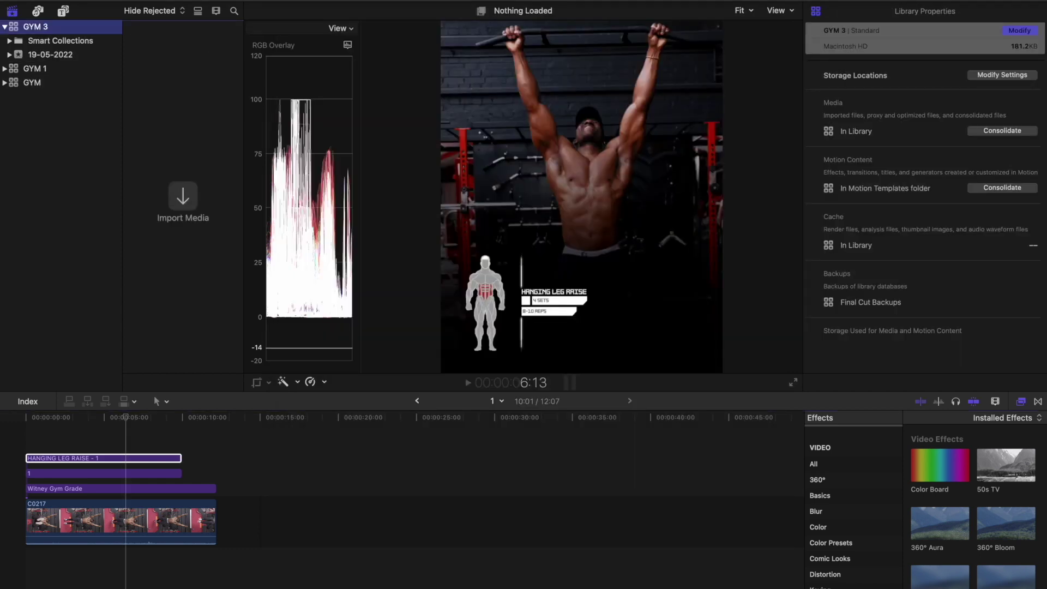
- Start a new project named 1 in GYM 3's 19-05-2022 event with a custom 1080 x 1350 video format
{"action": "left_click", "coordinate": [98, 1]}
{"action": "mouse_move", "coordinate": [164, 1]}
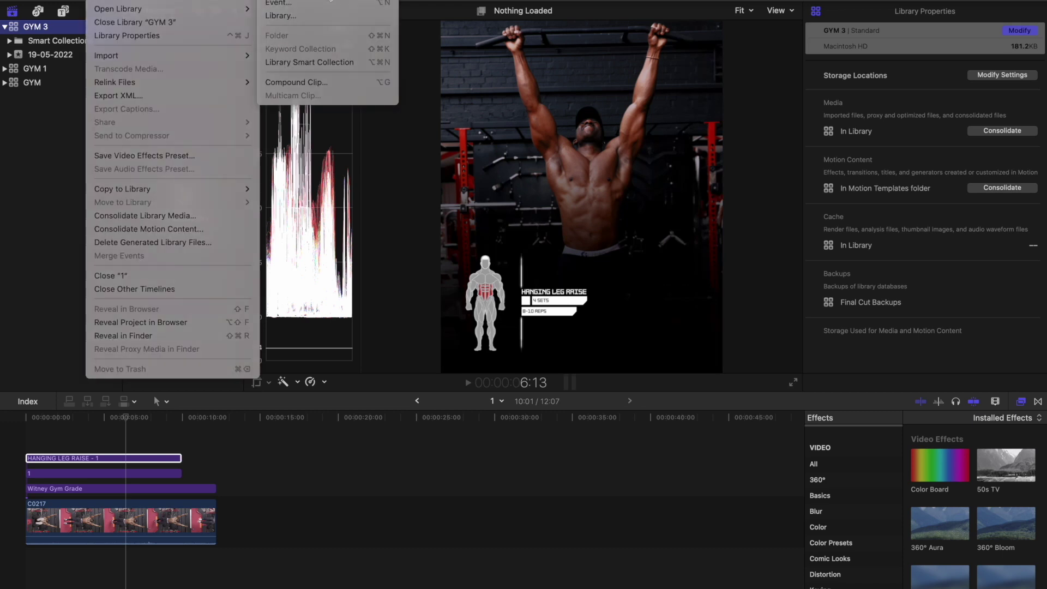
{"action": "left_click", "coordinate": [330, 0]}
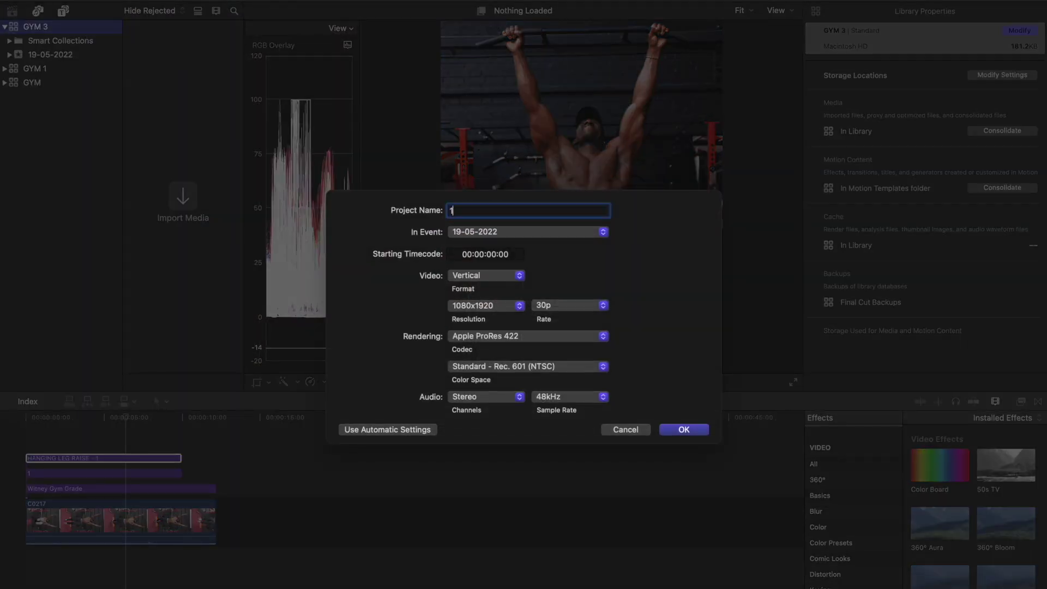
{"action": "left_click", "coordinate": [501, 276]}
{"action": "left_click", "coordinate": [486, 309]}
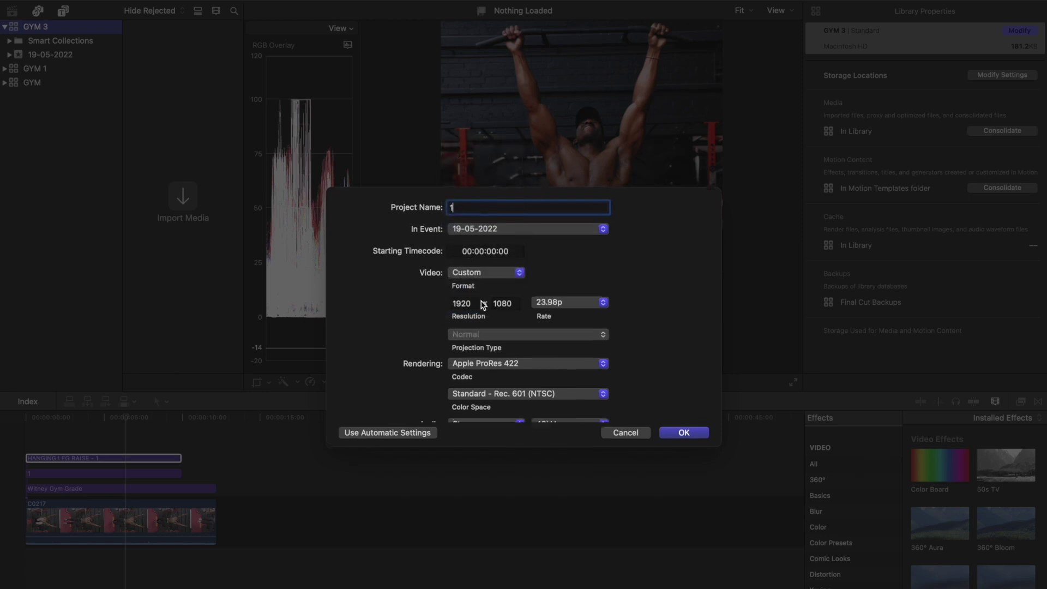
{"action": "double_click", "coordinate": [476, 294]}
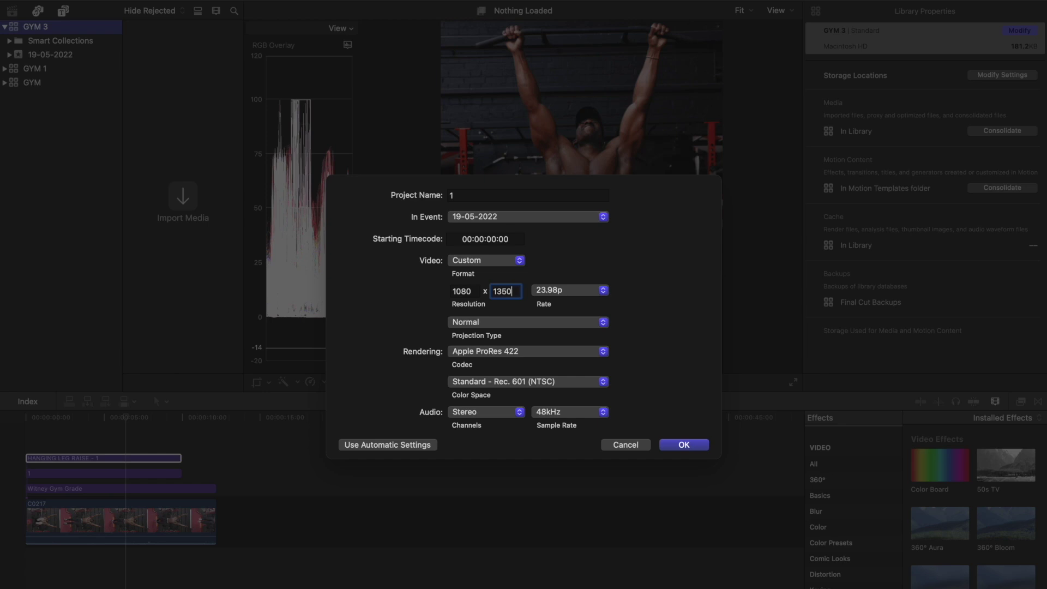
- Set the project's frame rate to 30p and color space to Standard - Rec. 709, and create the project
{"action": "left_click", "coordinate": [572, 291]}
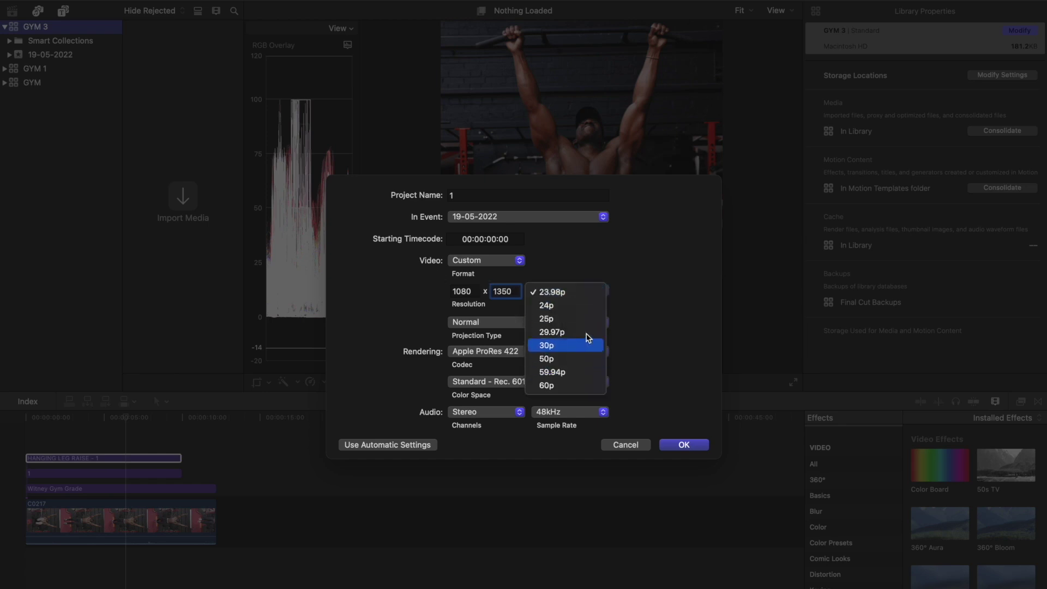
{"action": "left_click", "coordinate": [577, 351]}
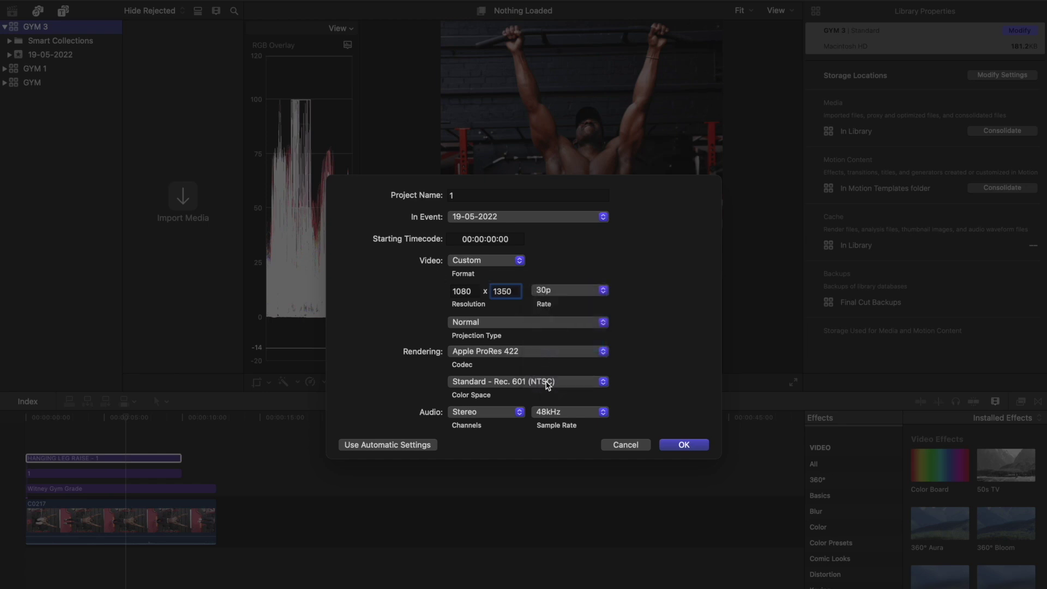
{"action": "left_click", "coordinate": [547, 384]}
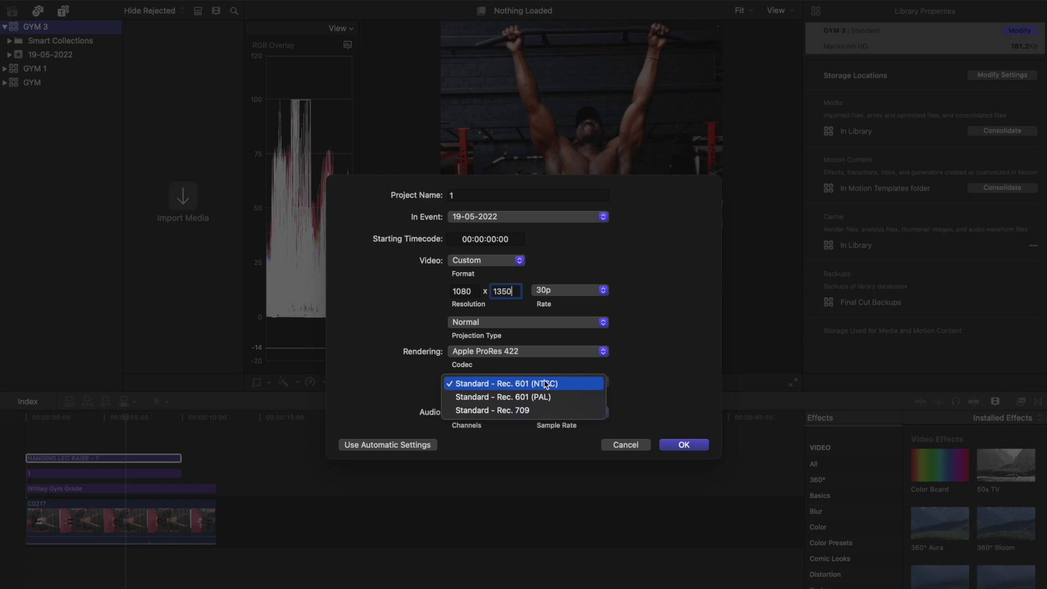
{"action": "left_click", "coordinate": [533, 411]}
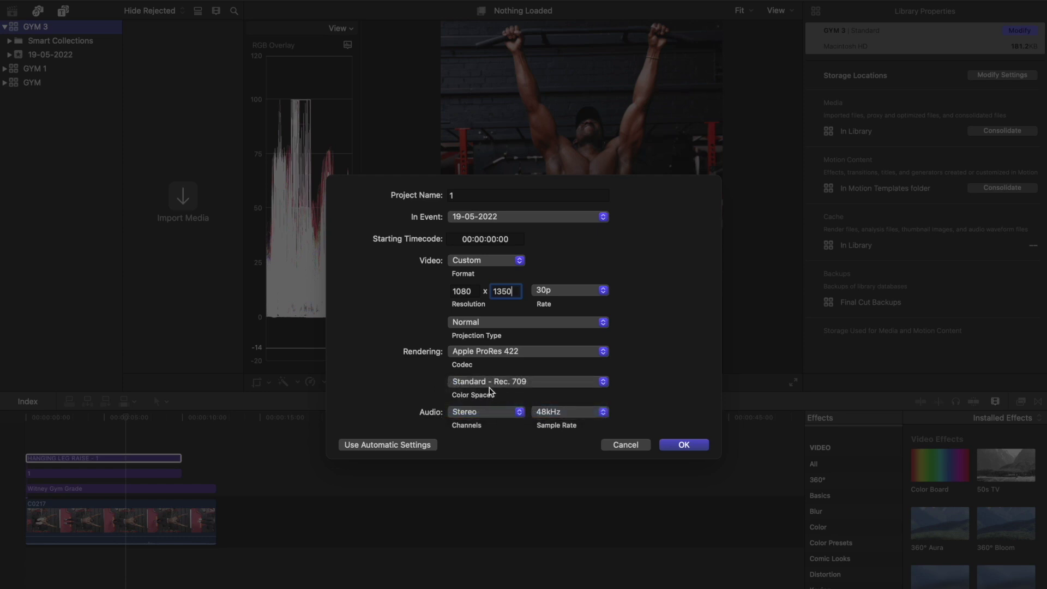
{"action": "left_click", "coordinate": [685, 445]}
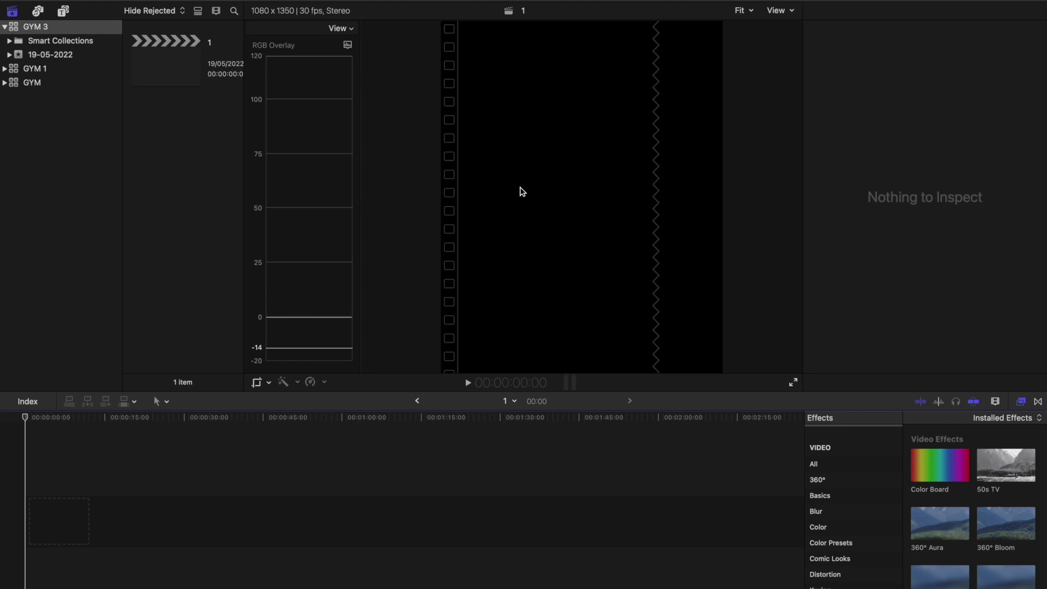
- Open media import for the GYM 3 library
{"action": "right_click", "coordinate": [168, 158]}
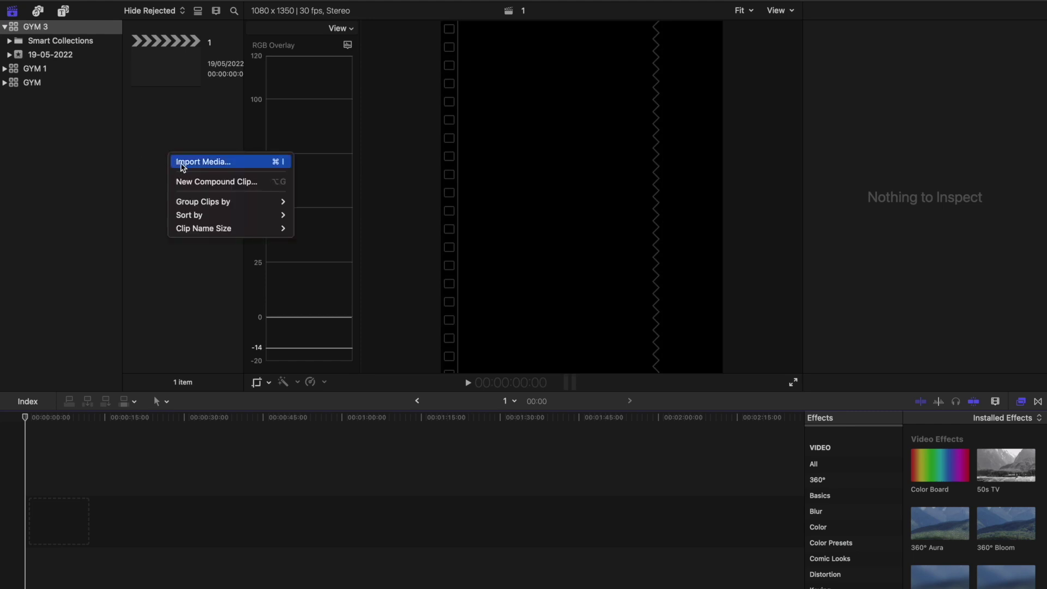
{"action": "left_click", "coordinate": [181, 162]}
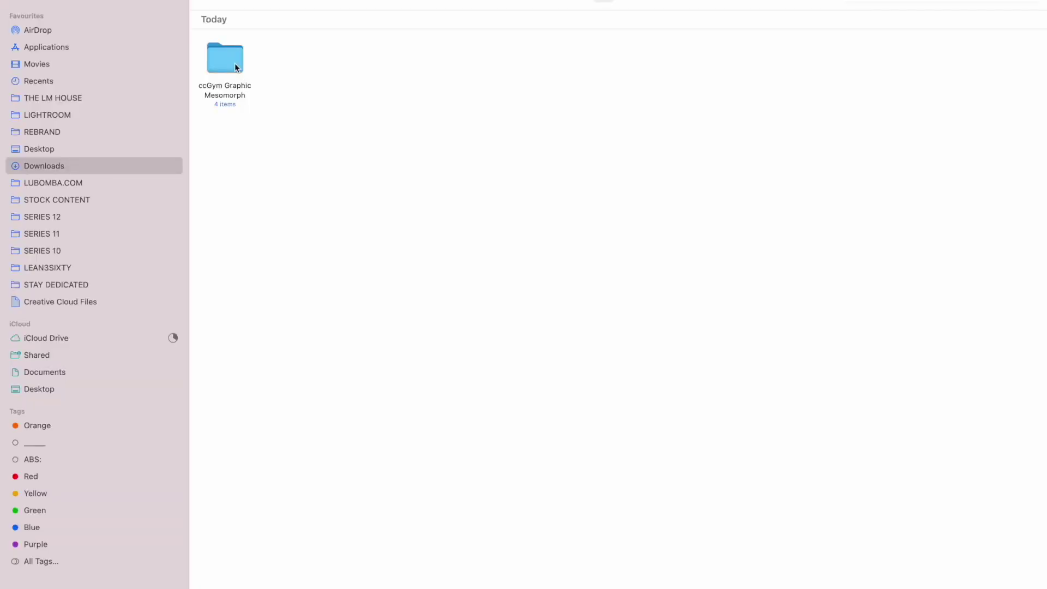
- In Finder, try to move the ccGym Graphic Mesomorph folder from Downloads into Movies > Motion Templates
{"action": "left_click_drag", "start_coordinate": [237, 68], "coordinate": [86, 65]}
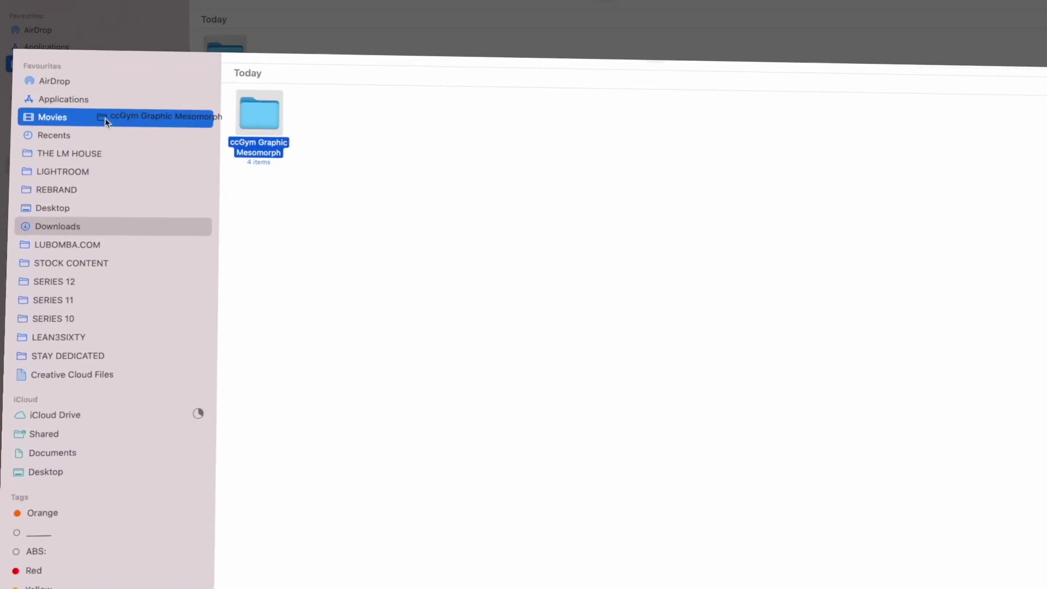
{"action": "left_click_drag", "start_coordinate": [104, 117], "coordinate": [107, 119]}
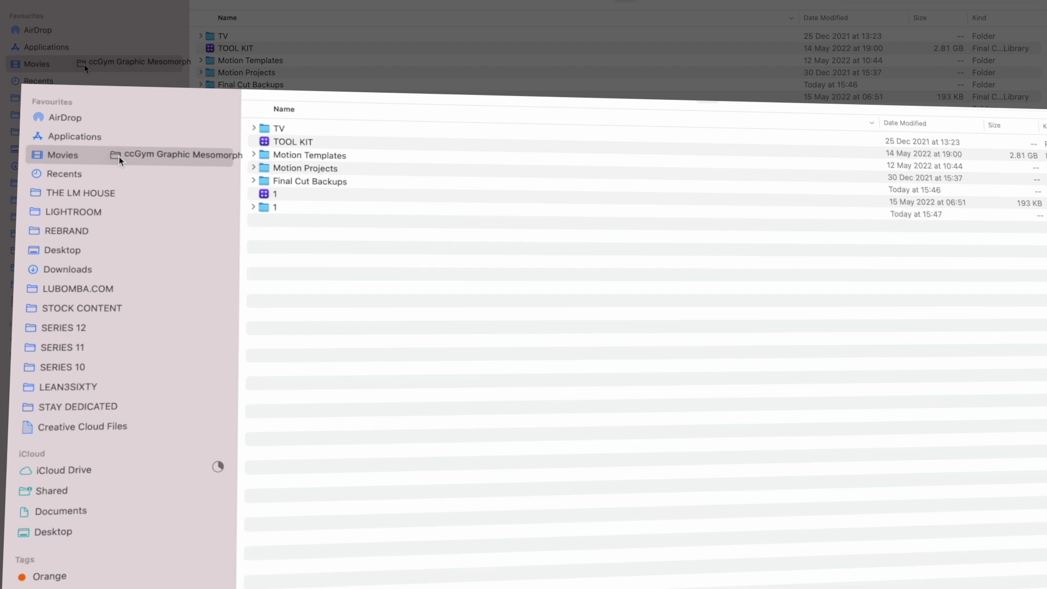
{"action": "left_click_drag", "start_coordinate": [120, 157], "coordinate": [290, 187]}
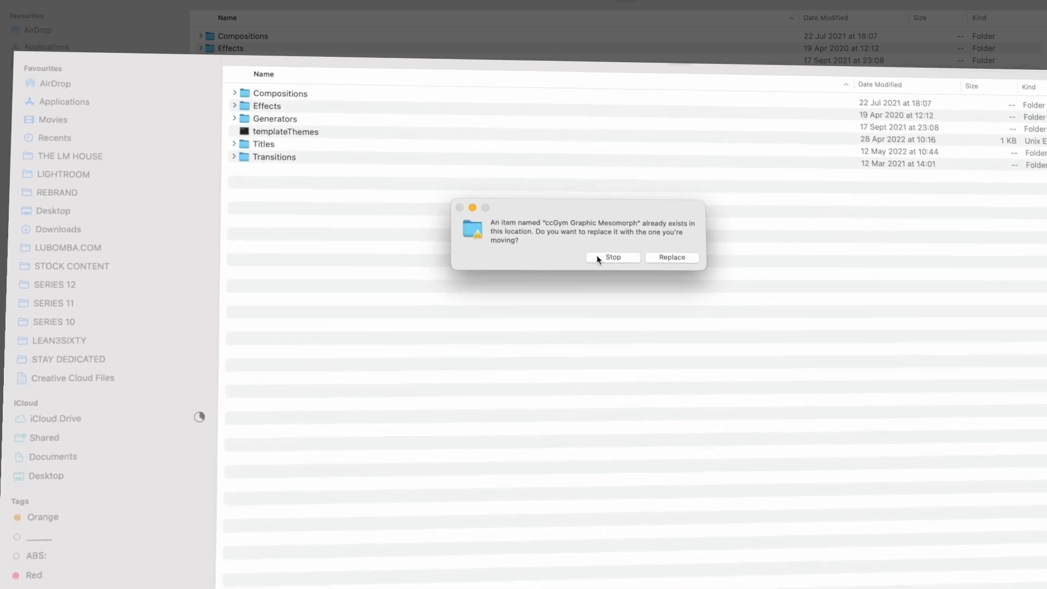
{"action": "left_click", "coordinate": [645, 297]}
{"action": "left_click", "coordinate": [213, 1]}
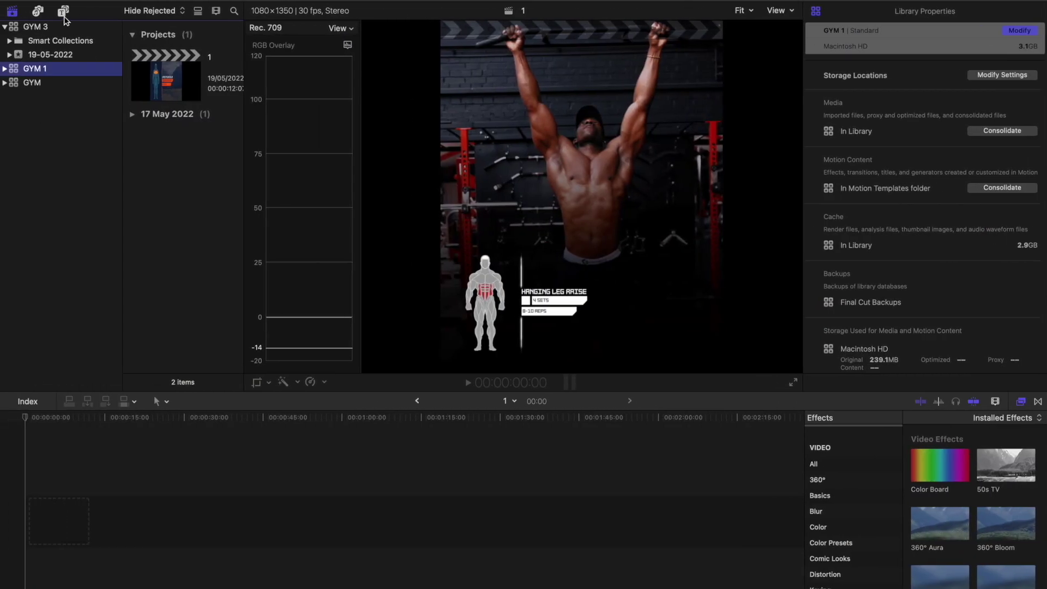
- Back in Final Cut Pro, widen the browser and examine the installed ccGym Graphic Mesomorph titles, from the Back and Front groups to Timer
{"action": "left_click", "coordinate": [63, 12]}
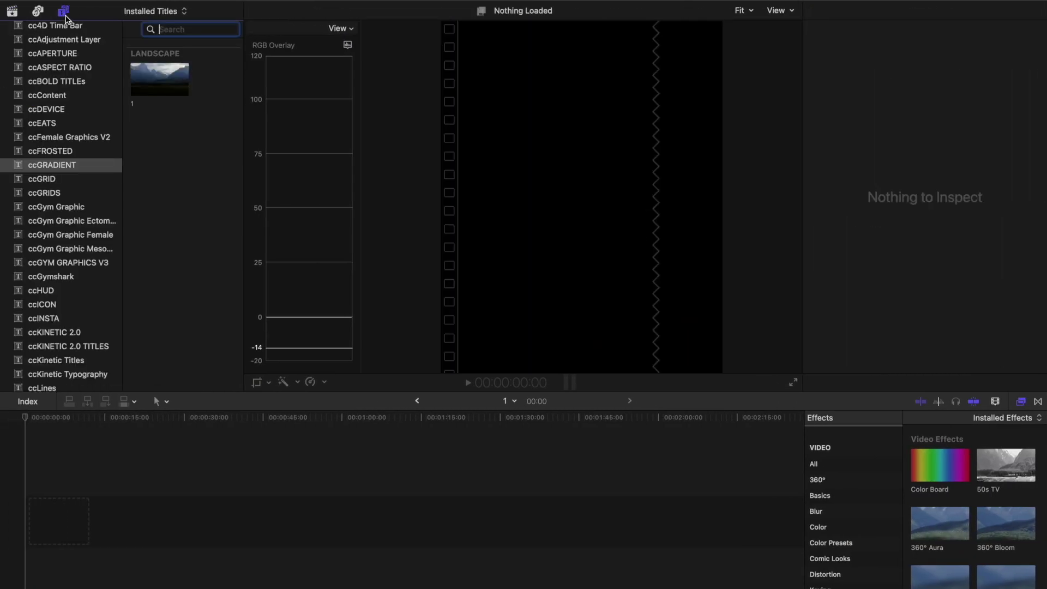
{"action": "scroll", "coordinate": [64, 66], "scroll_direction": "up", "scroll_amount": 3}
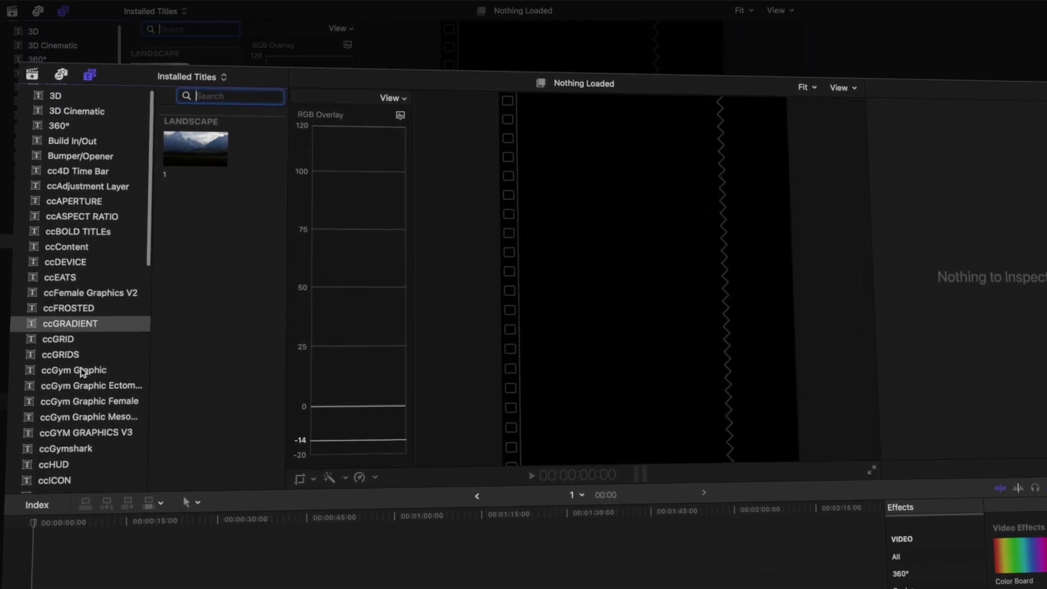
{"action": "left_click", "coordinate": [71, 282]}
{"action": "left_click", "coordinate": [97, 433]}
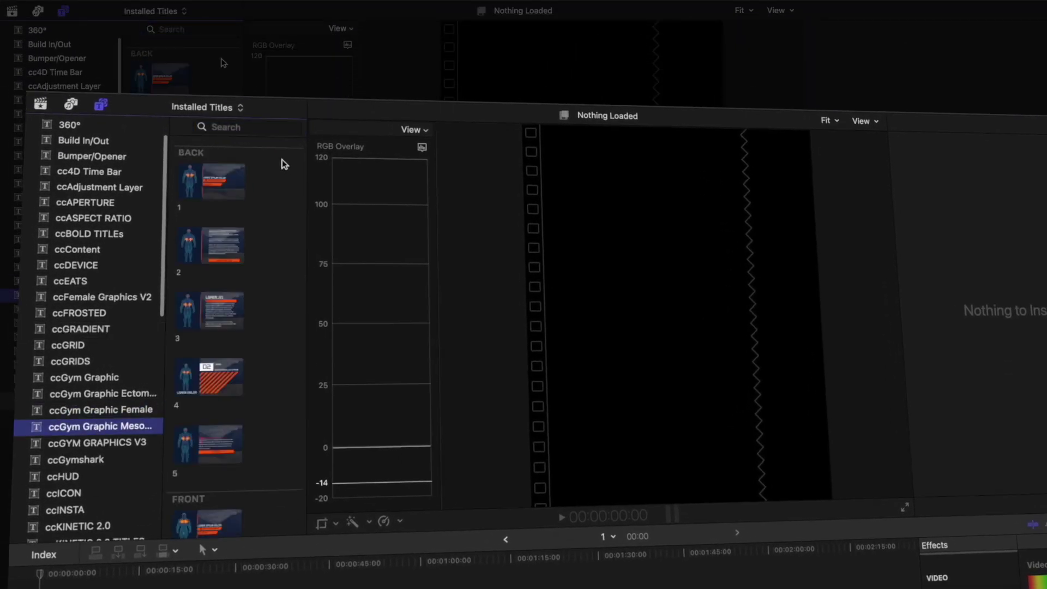
{"action": "scroll", "coordinate": [284, 163], "scroll_direction": "down", "scroll_amount": 10}
{"action": "left_click_drag", "start_coordinate": [305, 107], "coordinate": [376, 107]}
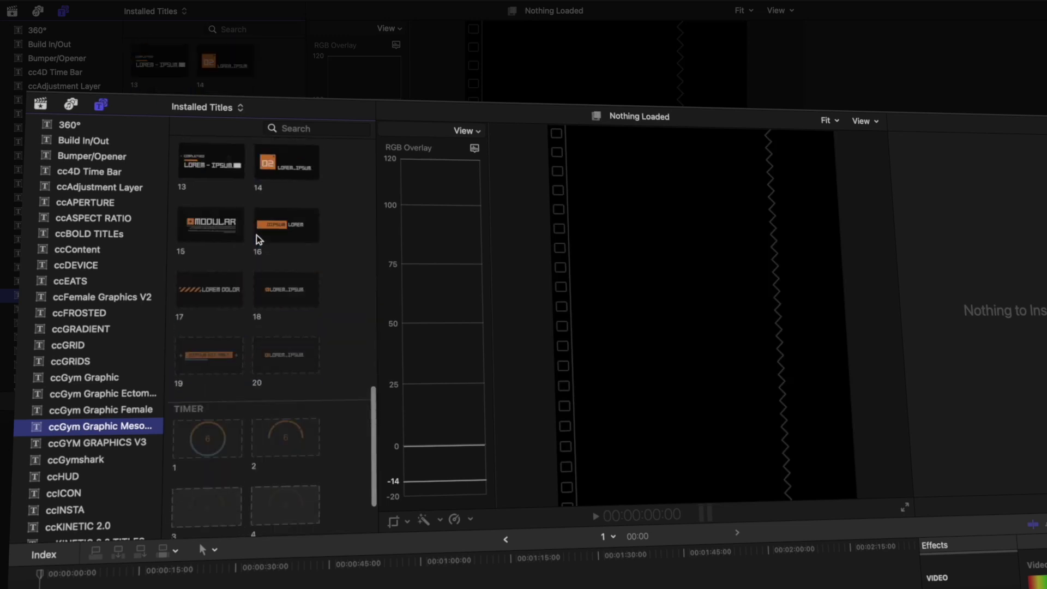
{"action": "scroll", "coordinate": [260, 234], "scroll_direction": "up", "scroll_amount": 10}
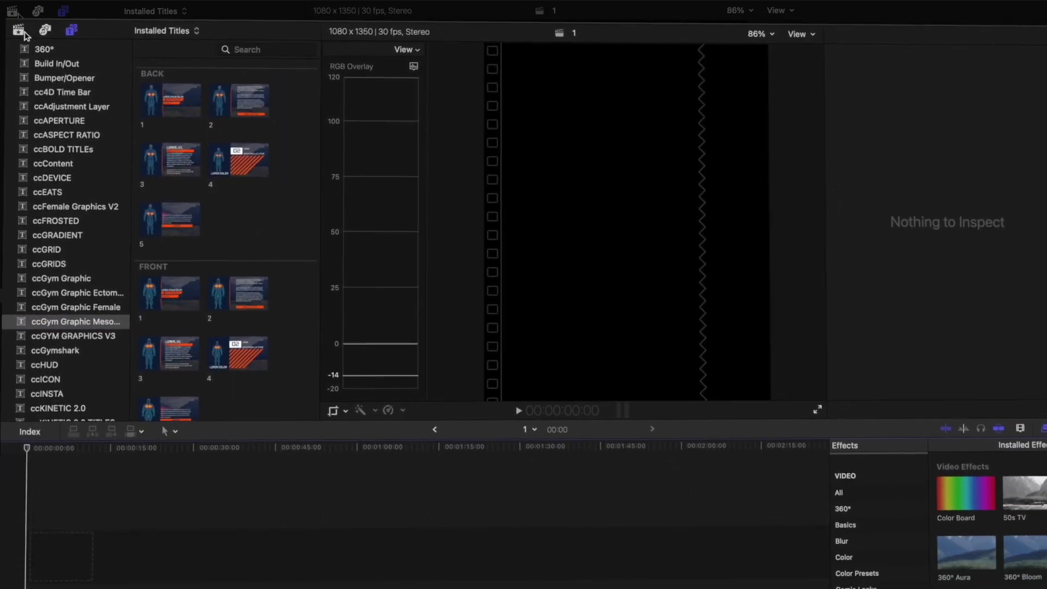
- Open project 1 of the GYM 1 library and delete the HANGING LEG RAISE - 1 and 1 titles from its timeline
{"action": "left_click", "coordinate": [21, 32]}
{"action": "double_click", "coordinate": [163, 83]}
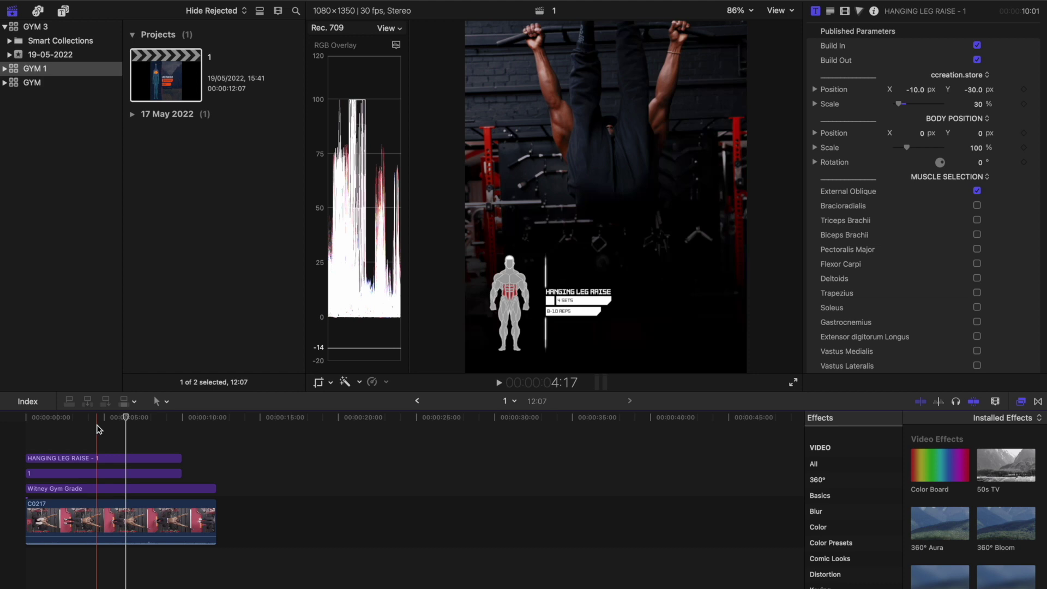
{"action": "left_click_drag", "start_coordinate": [115, 435], "coordinate": [108, 475]}
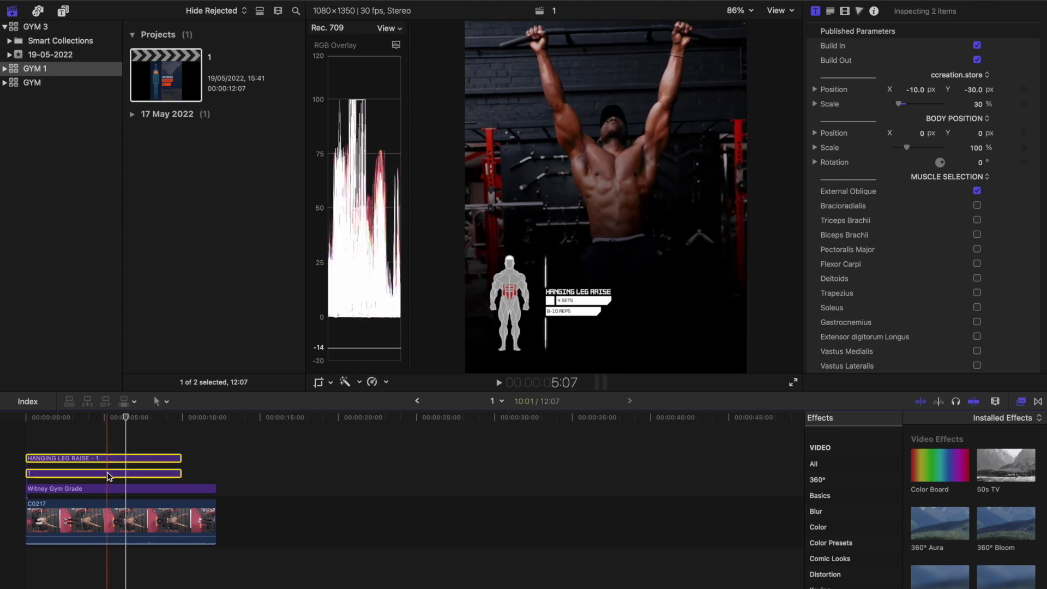
{"action": "key", "text": "Delete"}
- Disable the Witney Gym Grade layer and add the ccLong adjustment layer above it at the start of the timeline
{"action": "left_click", "coordinate": [76, 490]}
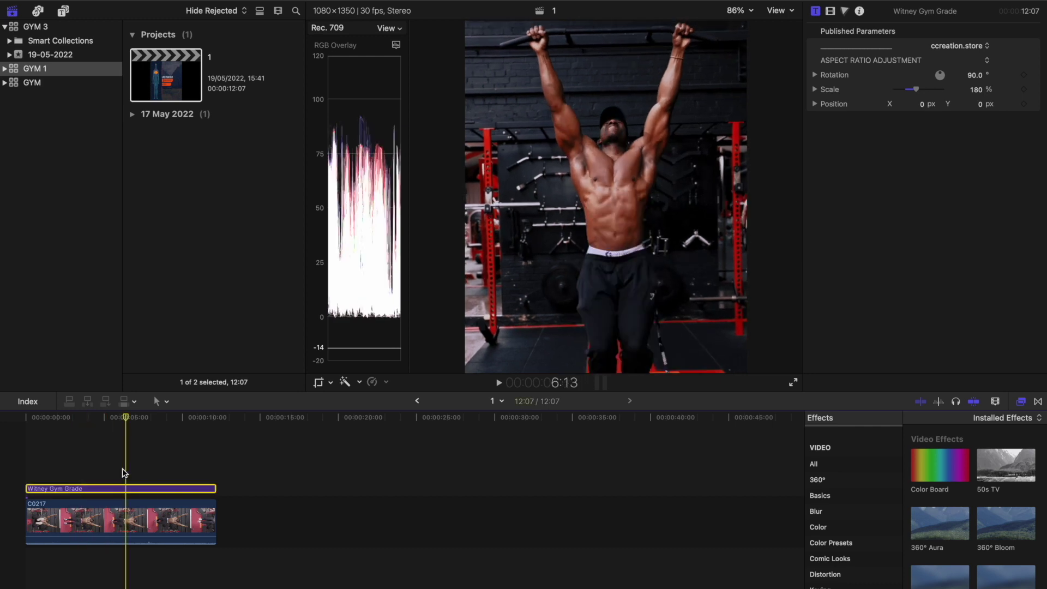
{"action": "key", "text": "v"}
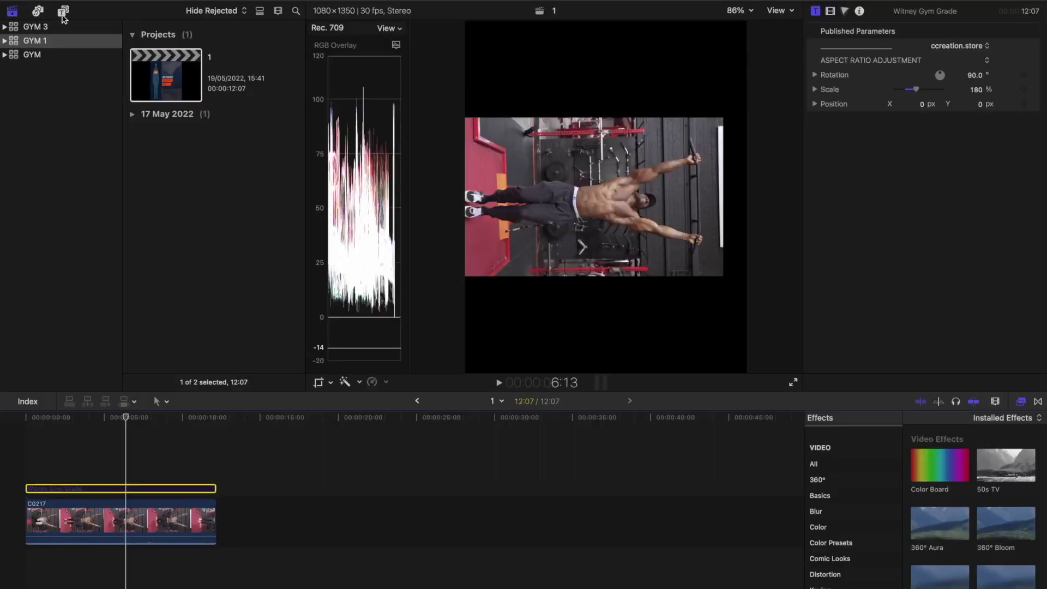
{"action": "left_click", "coordinate": [63, 11]}
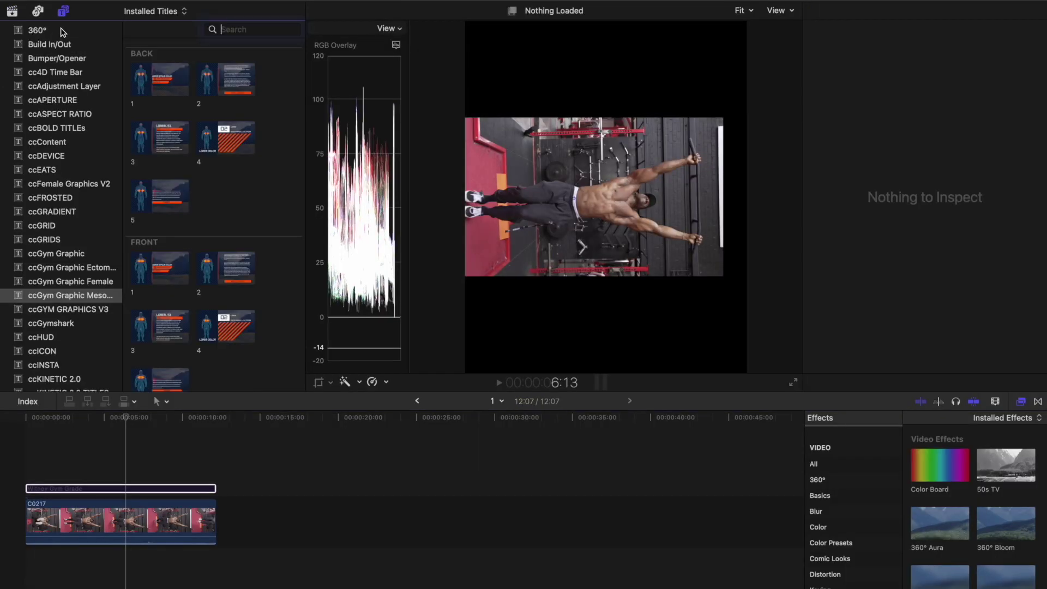
{"action": "left_click", "coordinate": [50, 85]}
{"action": "left_click_drag", "start_coordinate": [159, 67], "coordinate": [55, 470]}
{"action": "left_click_drag", "start_coordinate": [56, 471], "coordinate": [27, 472]}
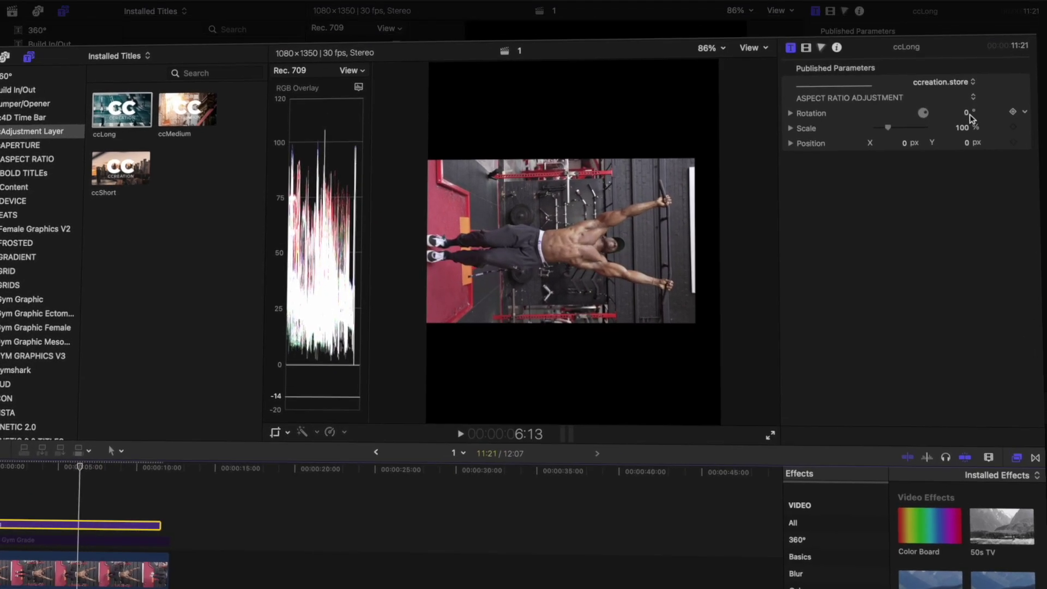
- Set the ccLong adjustment layer's rotation to 90° and scale to 180%
{"action": "left_click", "coordinate": [980, 75]}
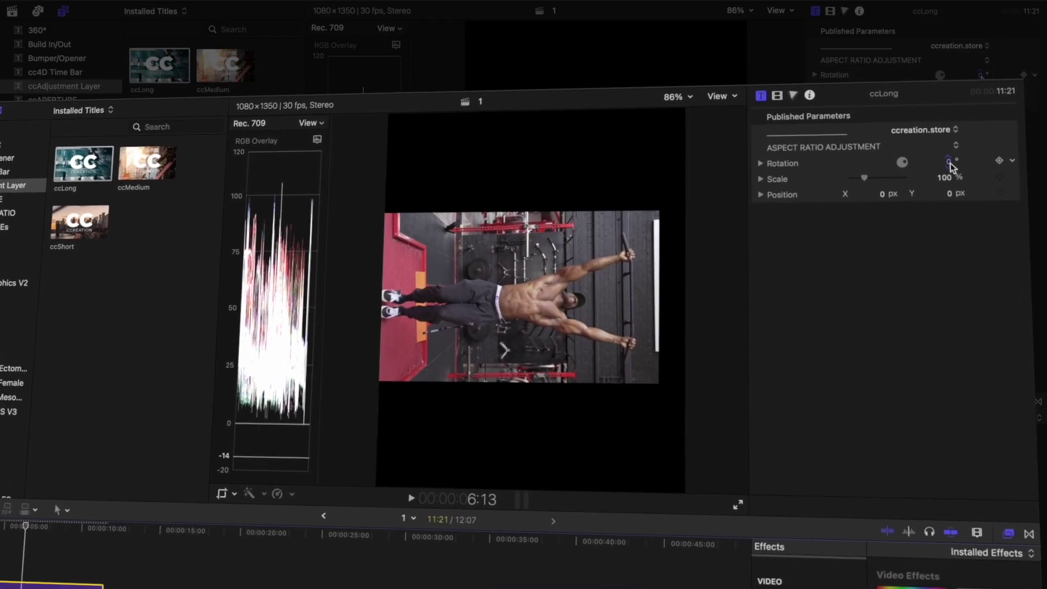
{"action": "key", "text": "Return"}
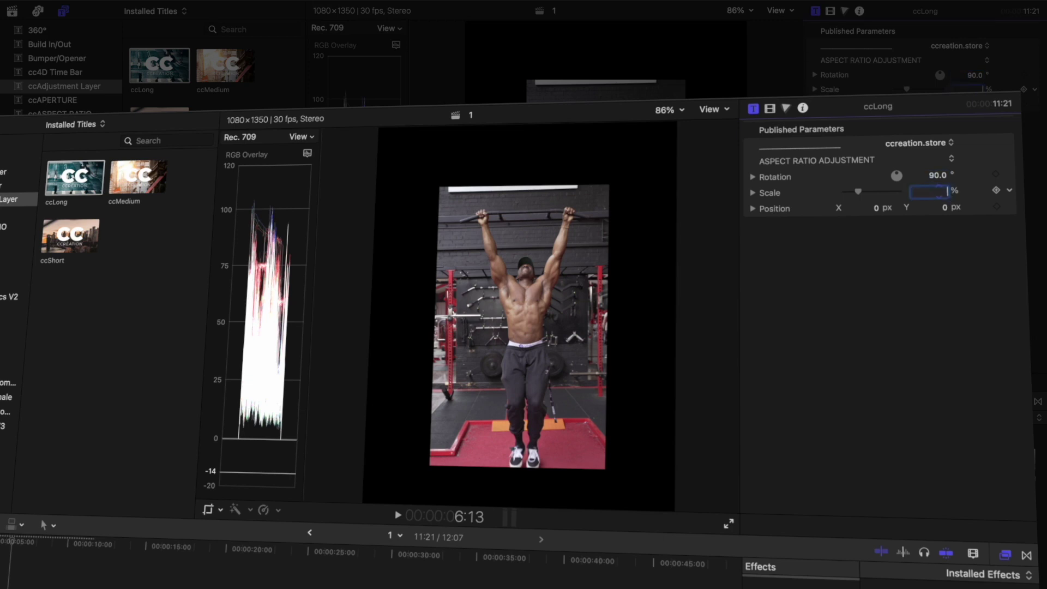
{"action": "type", "text": "180"}
{"action": "key", "text": "Return"}
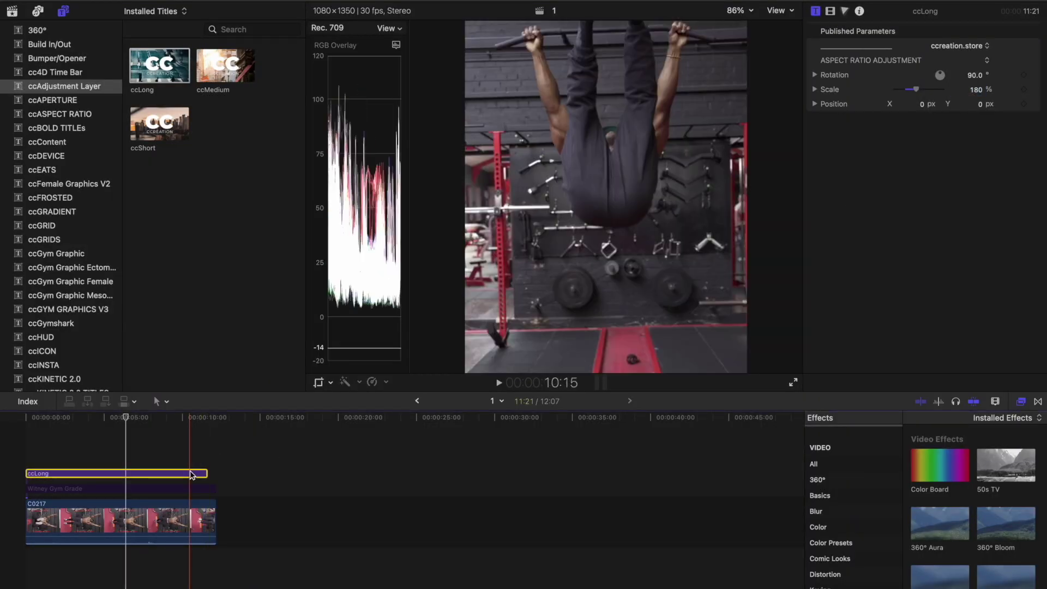
- Disable the ccLong adjustment layer and re-enable the Witney Gym Grade layer
{"action": "key", "text": "v"}
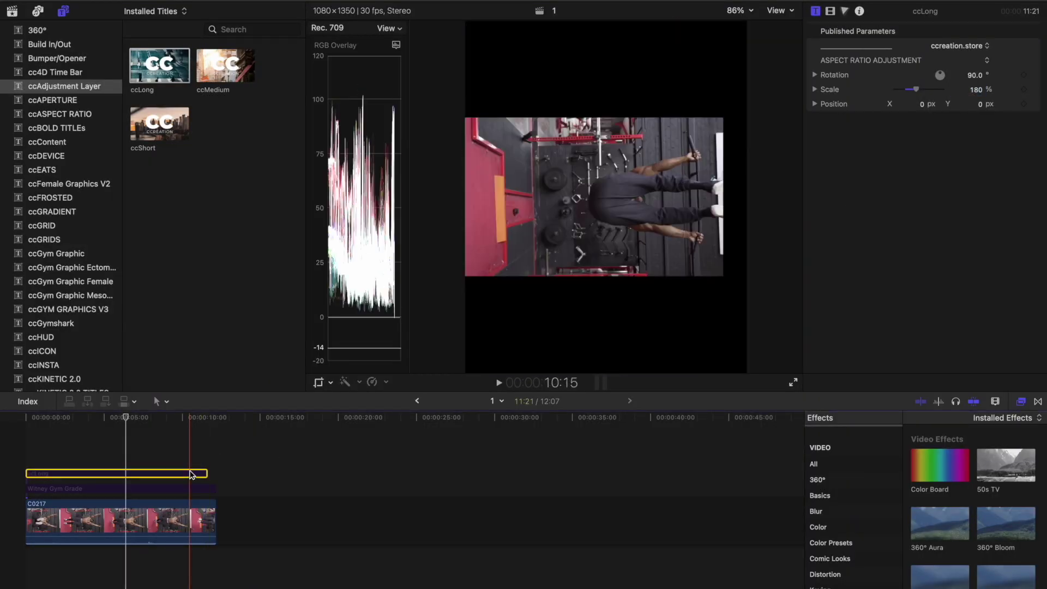
{"action": "left_click", "coordinate": [181, 475]}
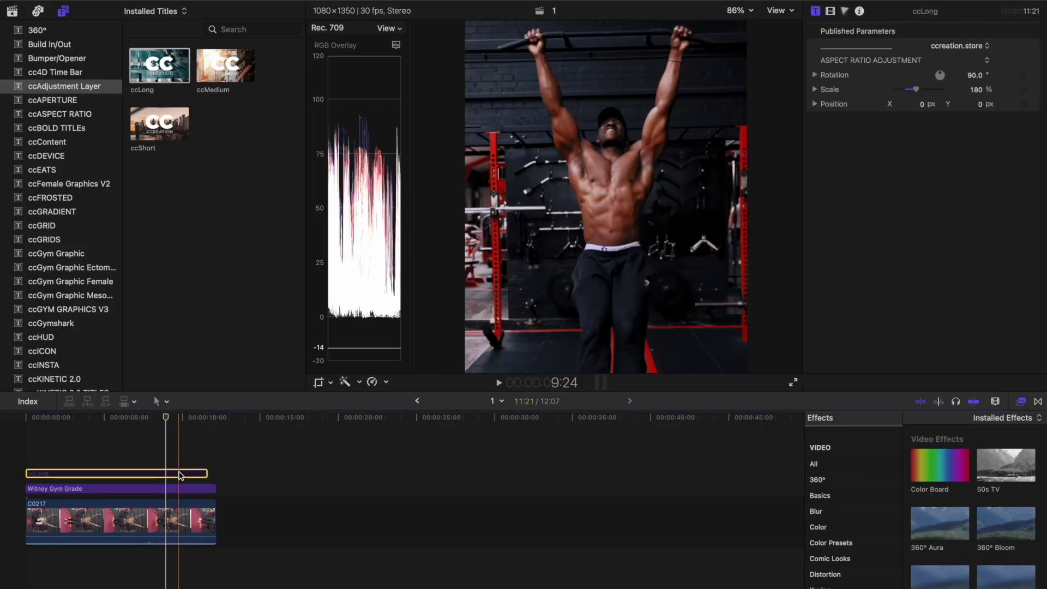
- Delete the ccLong adjustment layer and add Front title 1 from ccGym Graphic Mesomorph above the Witney Gym Grade layer at the timeline start
{"action": "key", "text": "Delete"}
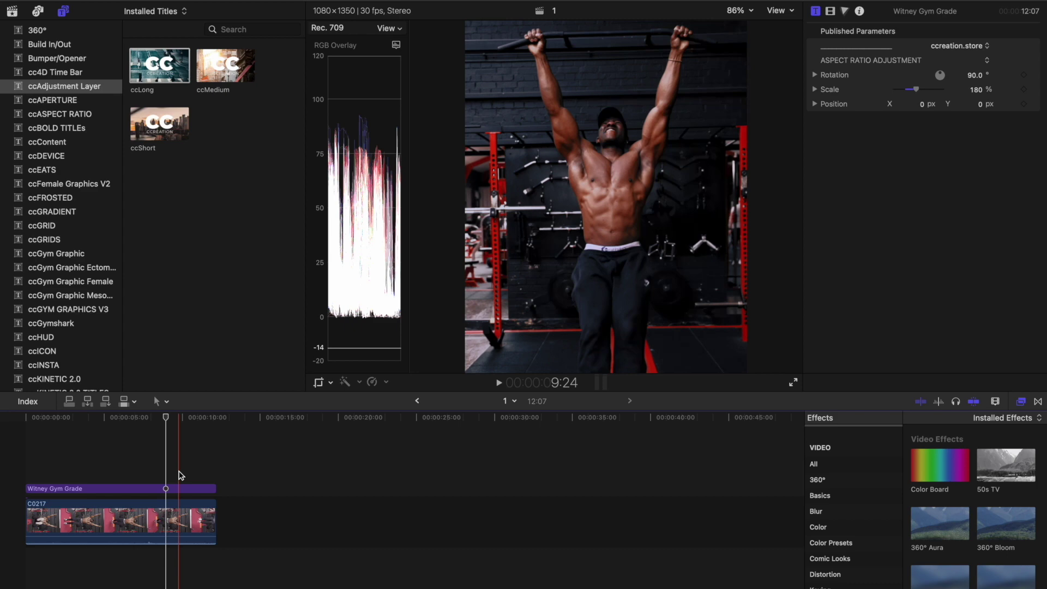
{"action": "key", "text": "Home"}
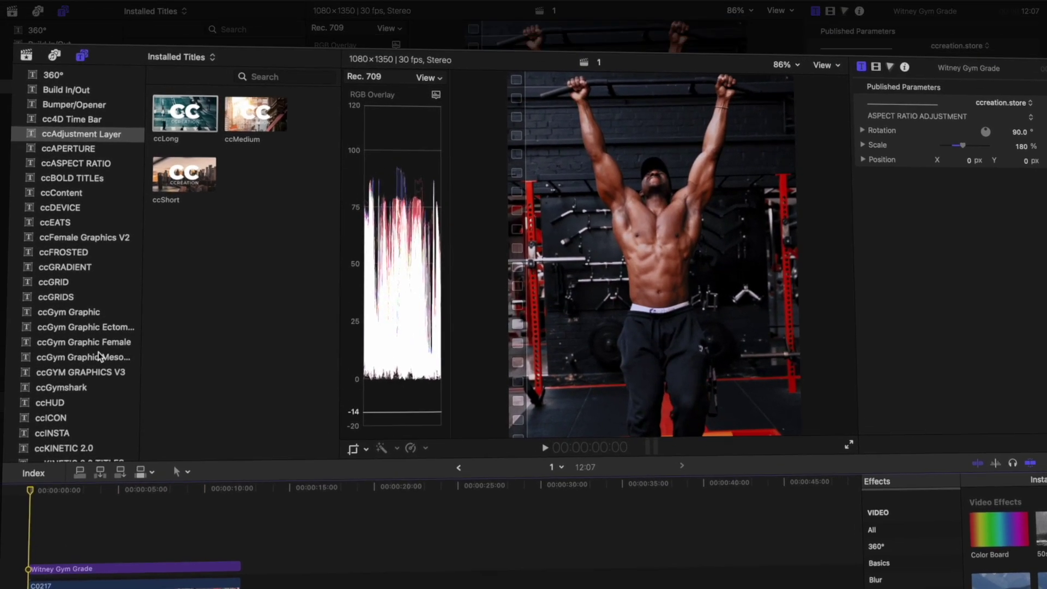
{"action": "left_click", "coordinate": [70, 295]}
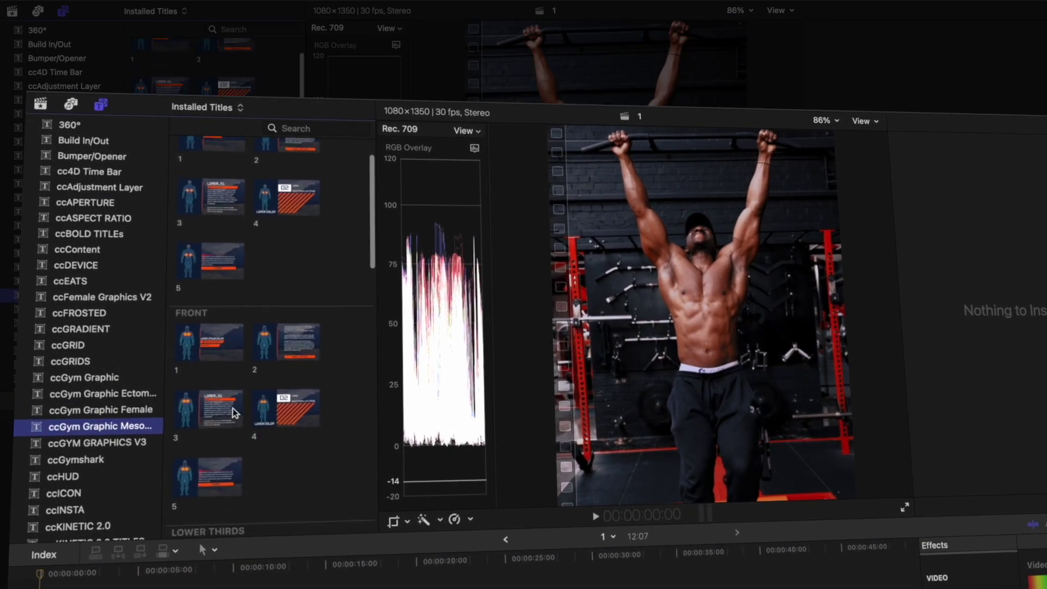
{"action": "left_click_drag", "start_coordinate": [206, 392], "coordinate": [18, 588]}
{"action": "left_click_drag", "start_coordinate": [19, 423], "coordinate": [48, 456]}
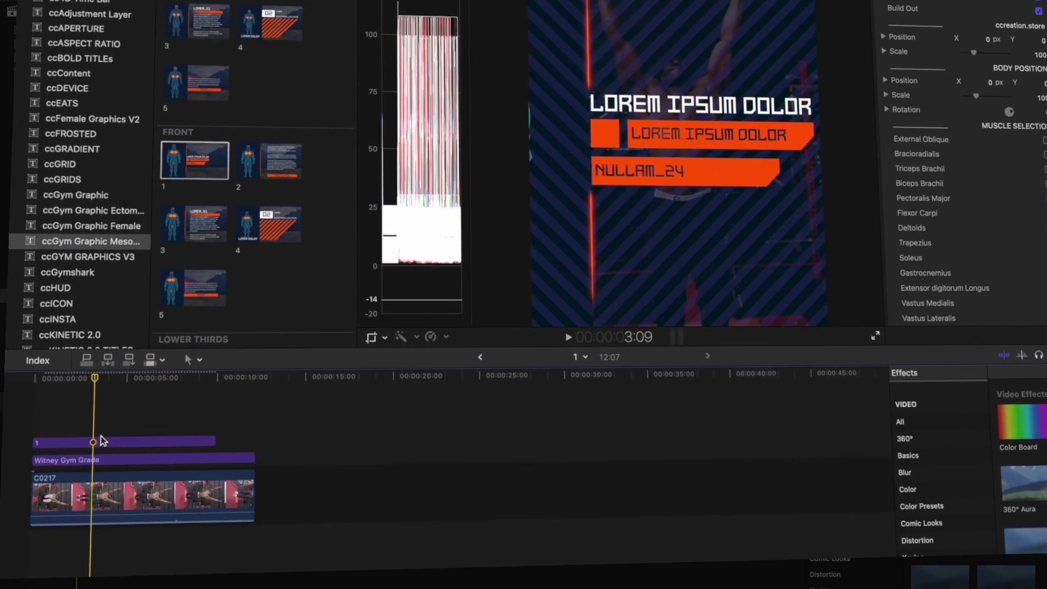
- Set the overall scale of the new muscle graphic title to 30%
{"action": "left_click", "coordinate": [119, 431]}
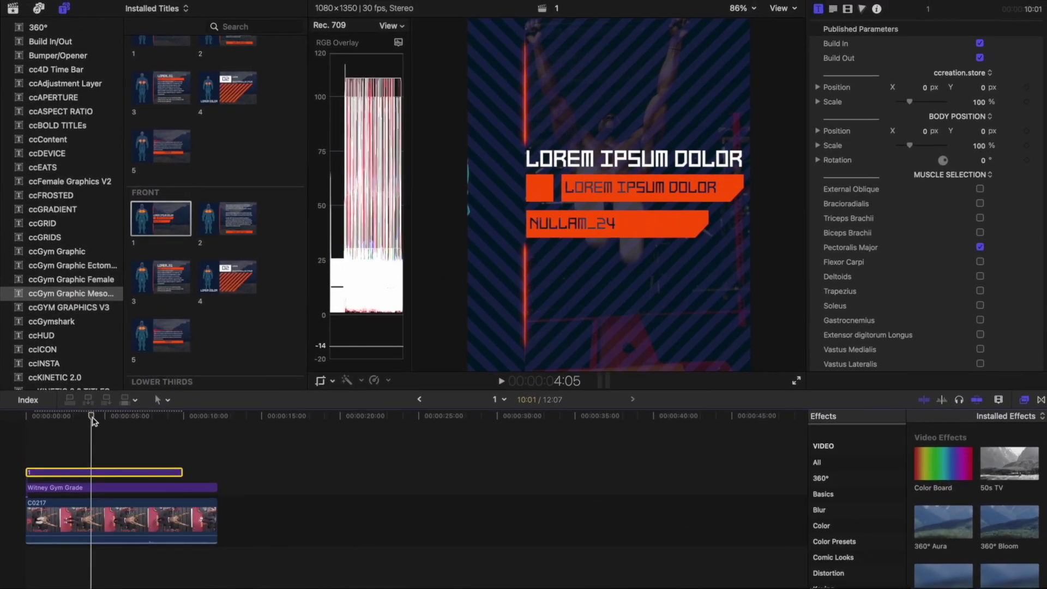
{"action": "left_click", "coordinate": [92, 420]}
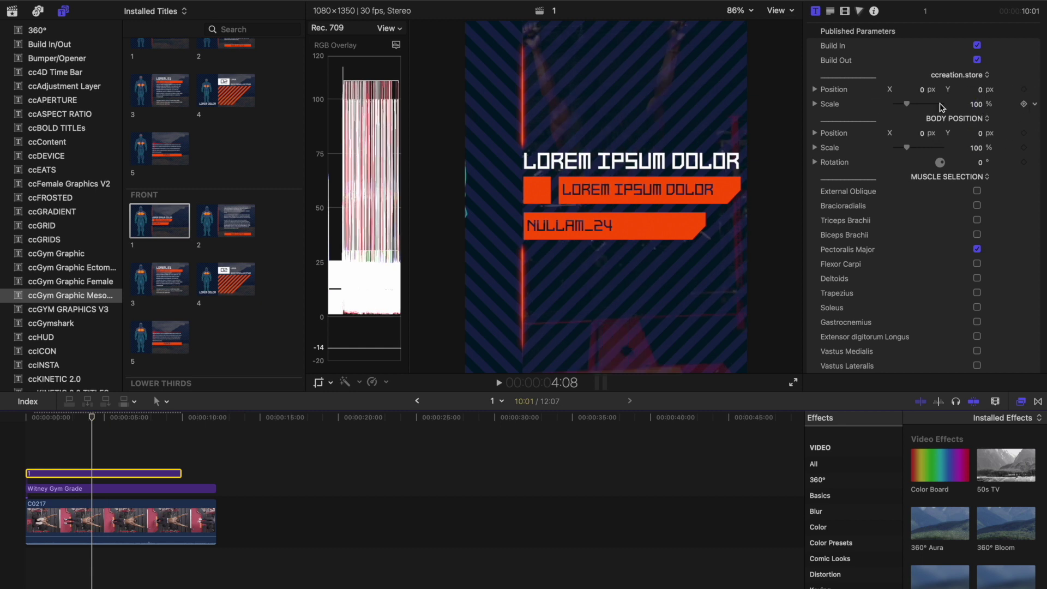
{"action": "left_click", "coordinate": [976, 104]}
{"action": "type", "text": "30"}
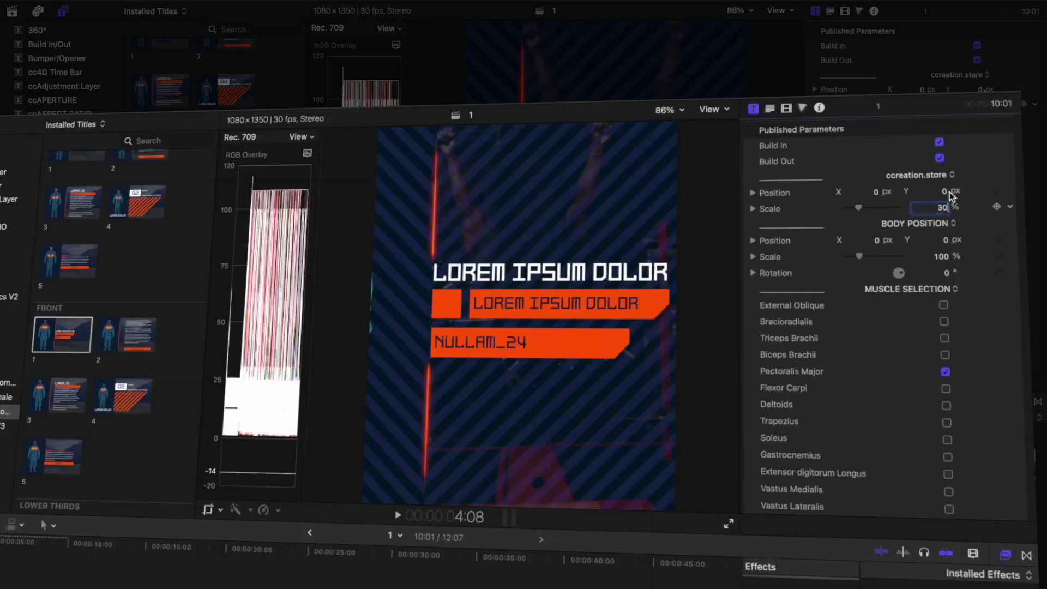
{"action": "key", "text": "Return"}
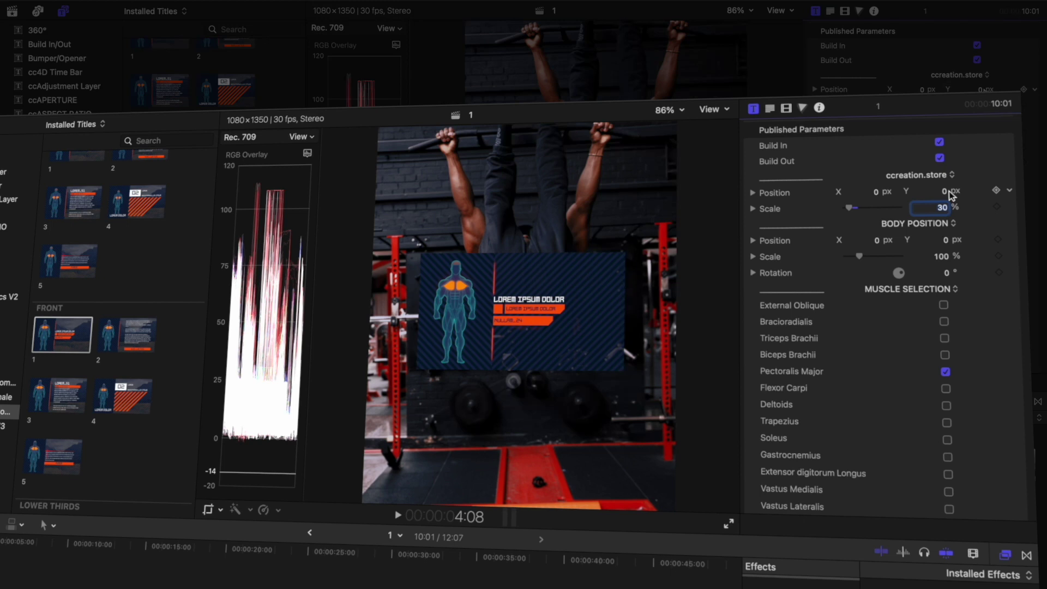
- Position the whole title graphic at X -10 px and Y -30 px
{"action": "left_click", "coordinate": [947, 191]}
{"action": "key", "text": "BackSpace"}
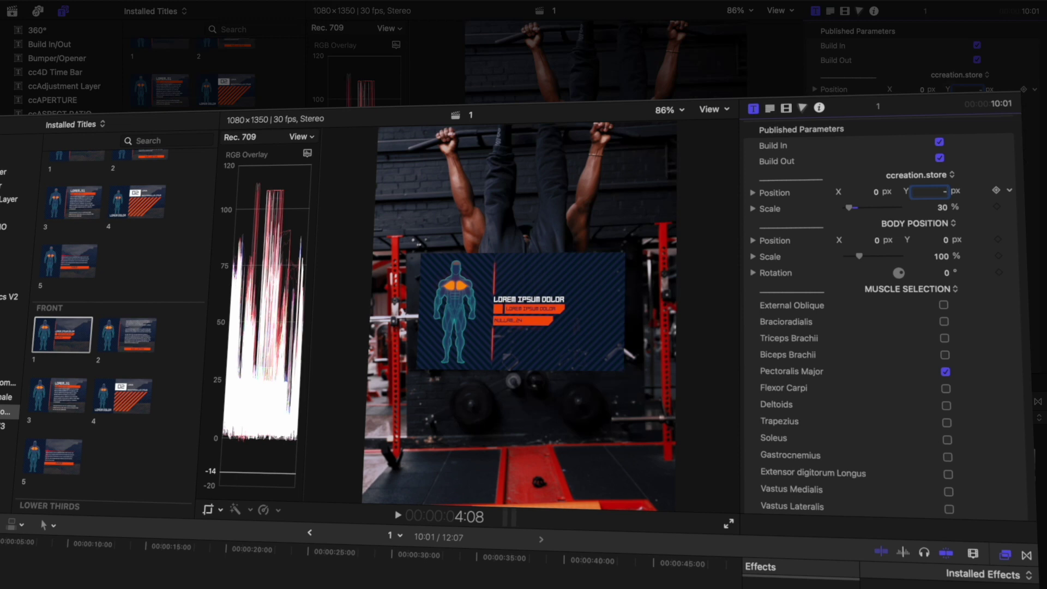
{"action": "key", "text": "Return"}
{"action": "left_click", "coordinate": [875, 193]}
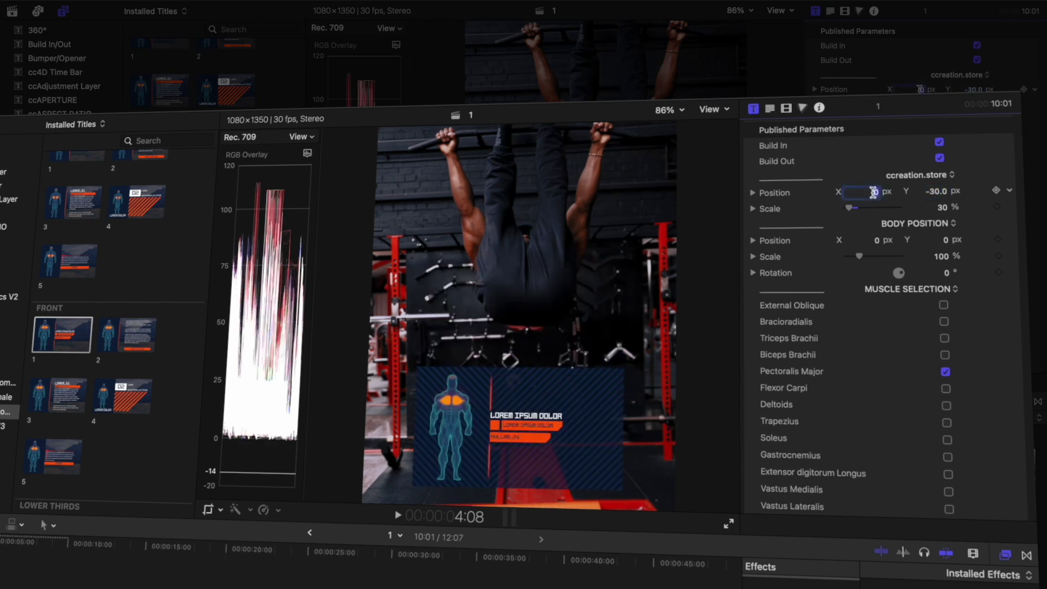
{"action": "key", "text": "BackSpace"}
{"action": "key", "text": "Return"}
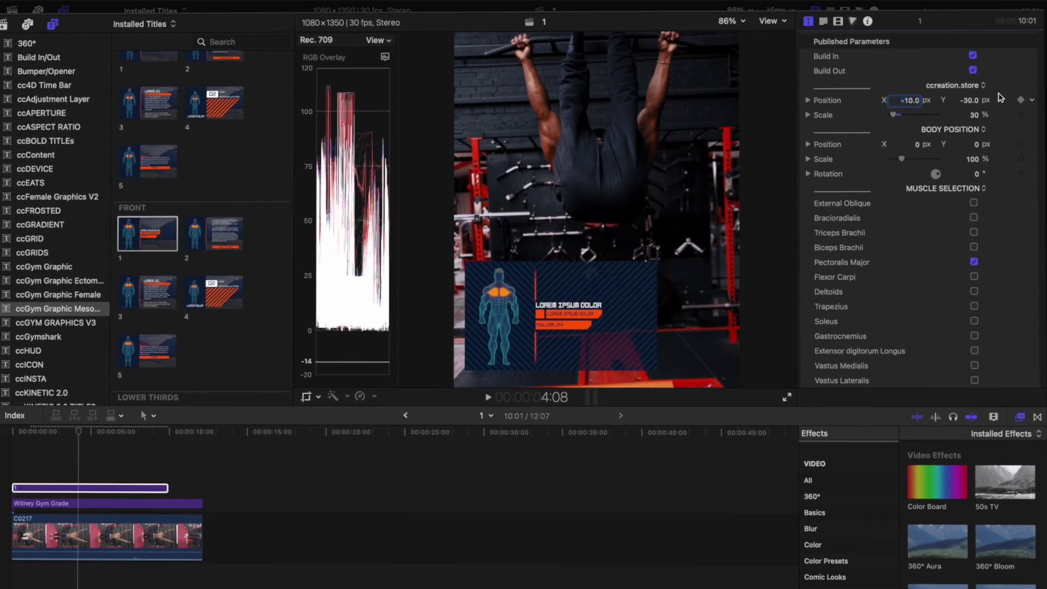
- Change the highlighted muscles from Pectoralis Major to External Oblique and Rectus Abdominis
{"action": "scroll", "coordinate": [927, 245], "scroll_direction": "down", "scroll_amount": 3}
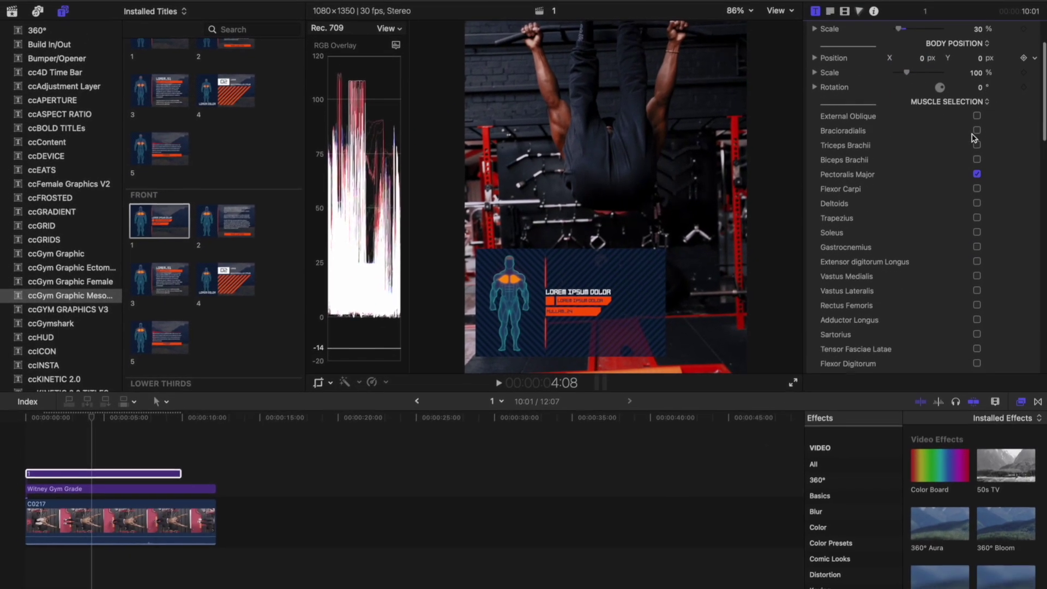
{"action": "left_click", "coordinate": [967, 289]}
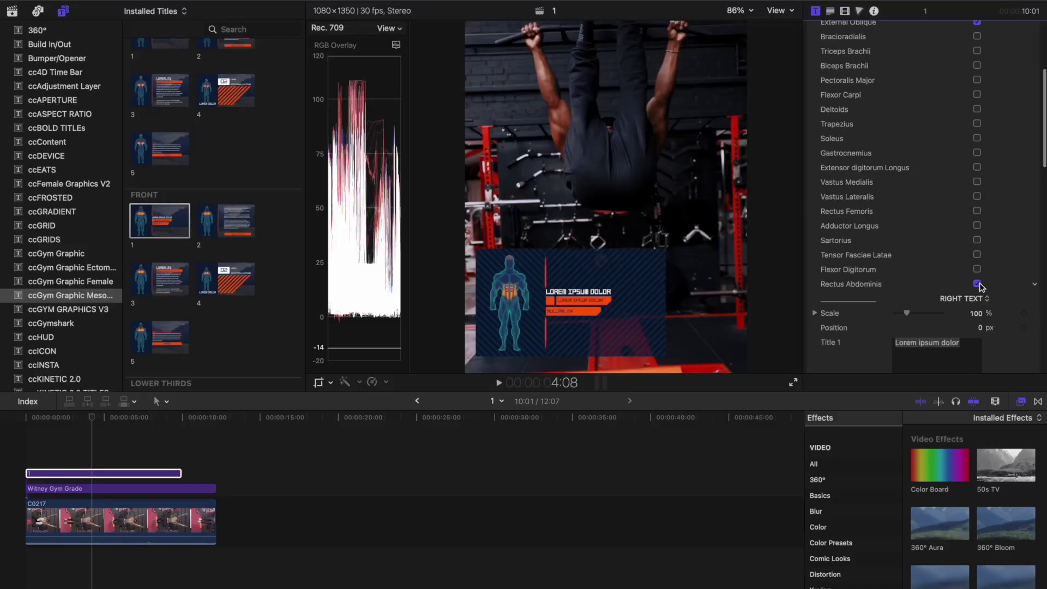
{"action": "left_click", "coordinate": [976, 282]}
- Replace the Title 1 placeholder text with HANGING LEG RAISE
{"action": "scroll", "coordinate": [921, 153], "scroll_direction": "down", "scroll_amount": 5}
{"action": "left_click", "coordinate": [967, 186]}
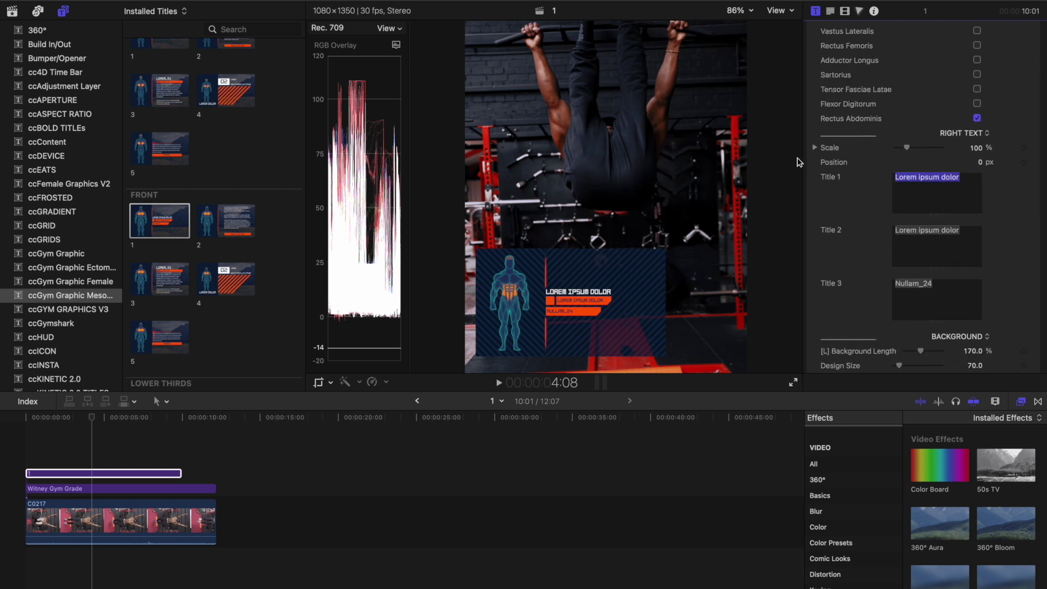
{"action": "type", "text": "HAN"}
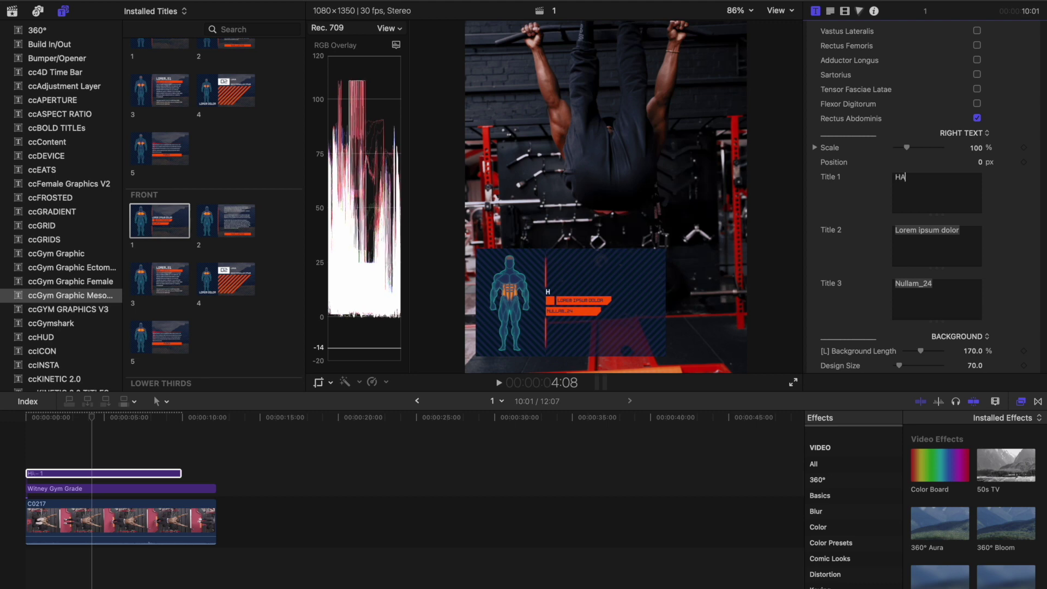
{"action": "type", "text": "GING"}
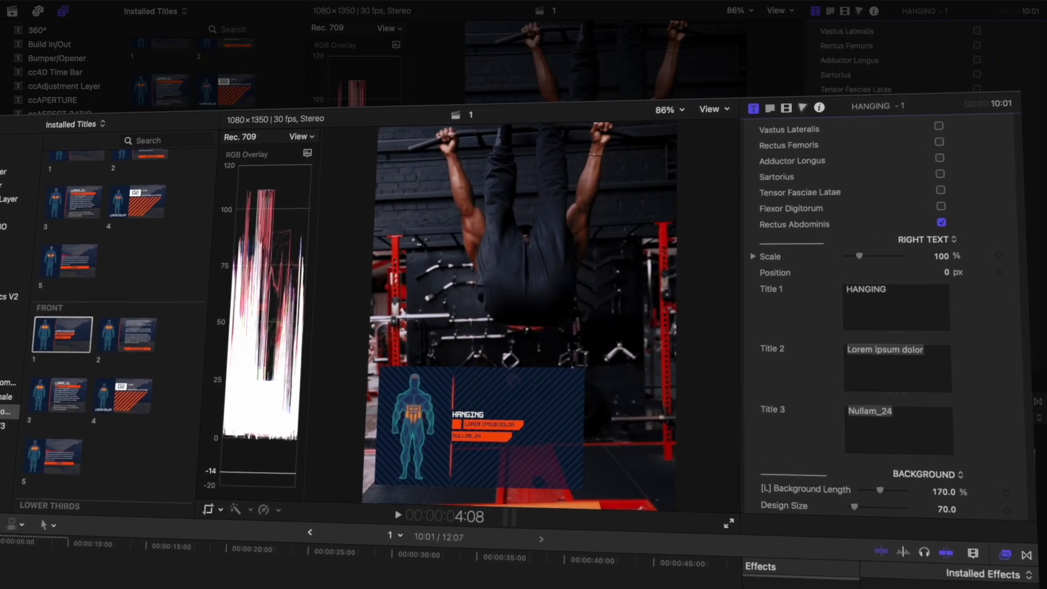
{"action": "type", "text": " LEG RAISE"}
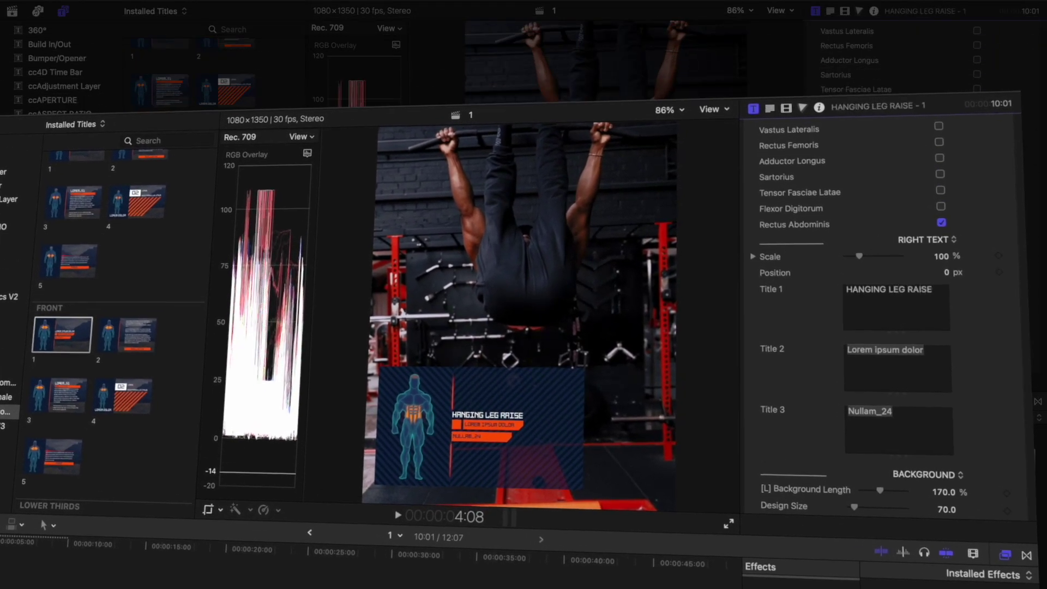
- Replace the Title 2 text with 4 SETS and the Title 3 text with 8-12
{"action": "left_click", "coordinate": [939, 361]}
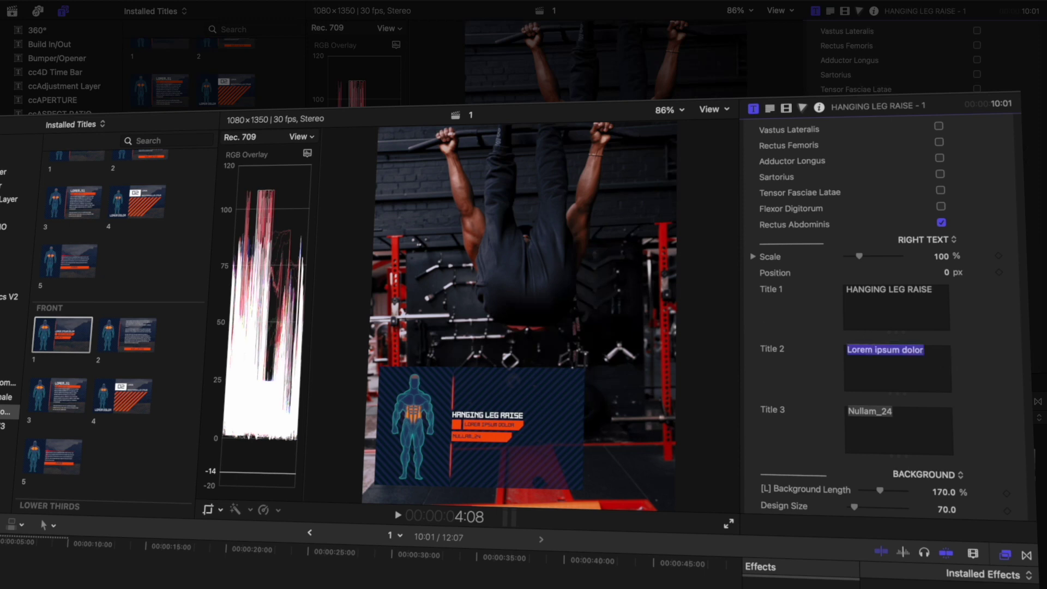
{"action": "type", "text": "4 SET"}
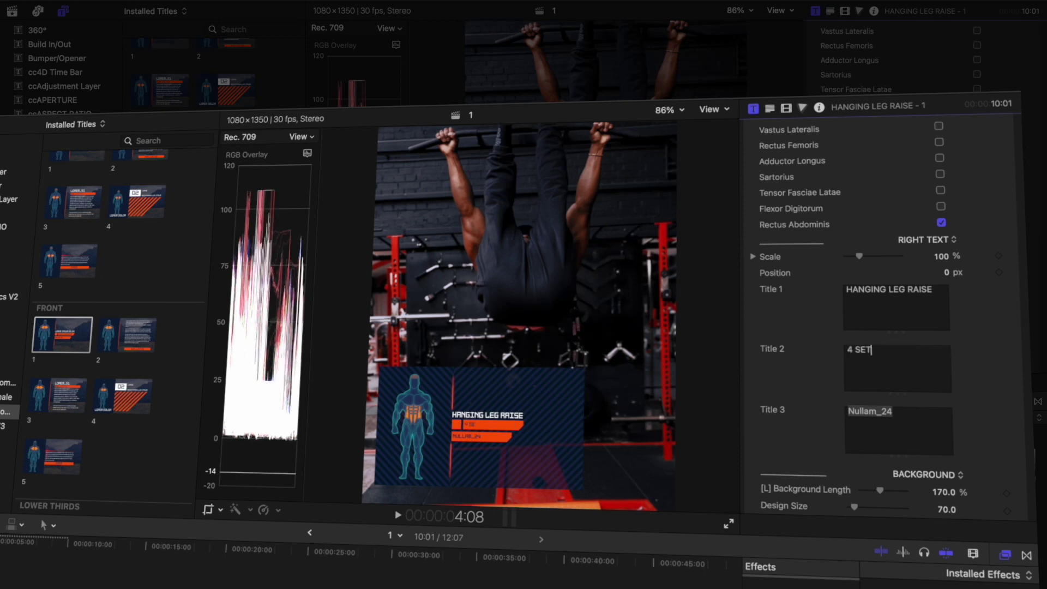
{"action": "type", "text": "S"}
{"action": "left_click", "coordinate": [915, 414]}
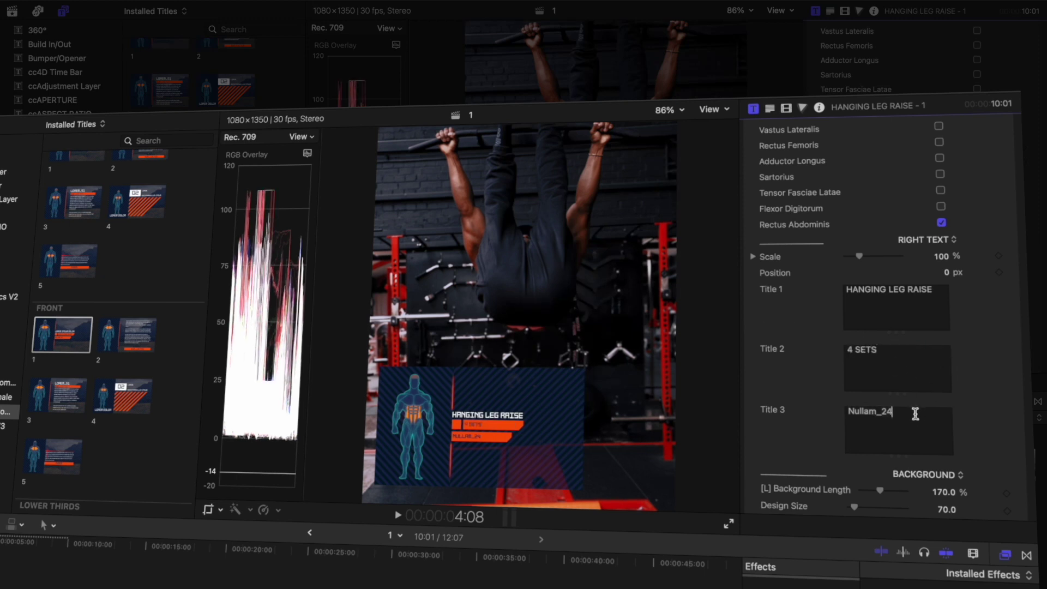
{"action": "key", "text": "super+a"}
{"action": "key", "text": "BackSpace"}
{"action": "type", "text": "8-"}
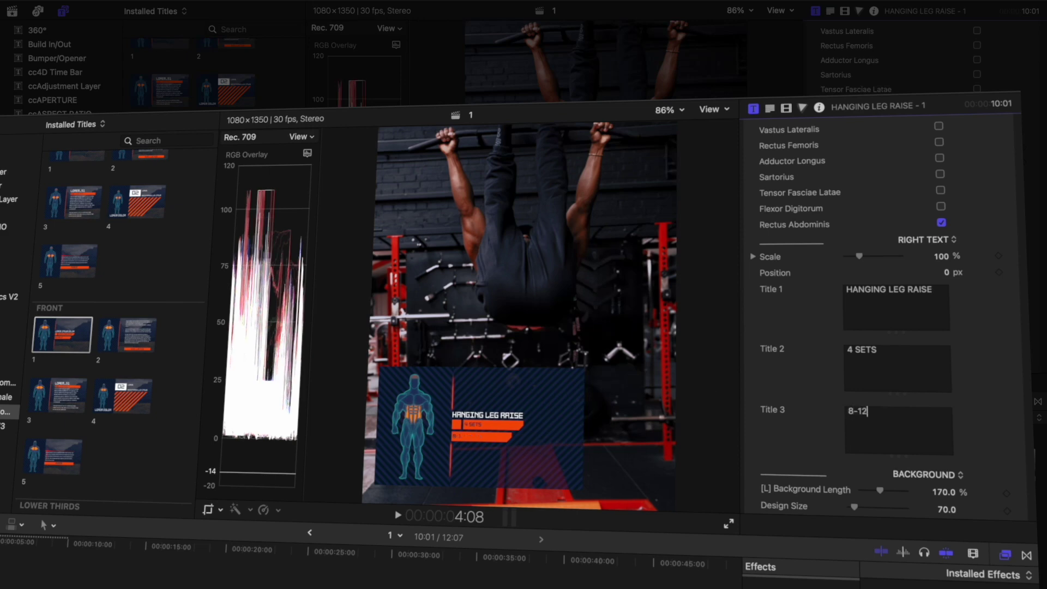
- Set both the [R] BG All Opacity and the [L] BG All Opacity of the title to 0%
{"action": "scroll", "coordinate": [955, 349], "scroll_direction": "down", "scroll_amount": 5}
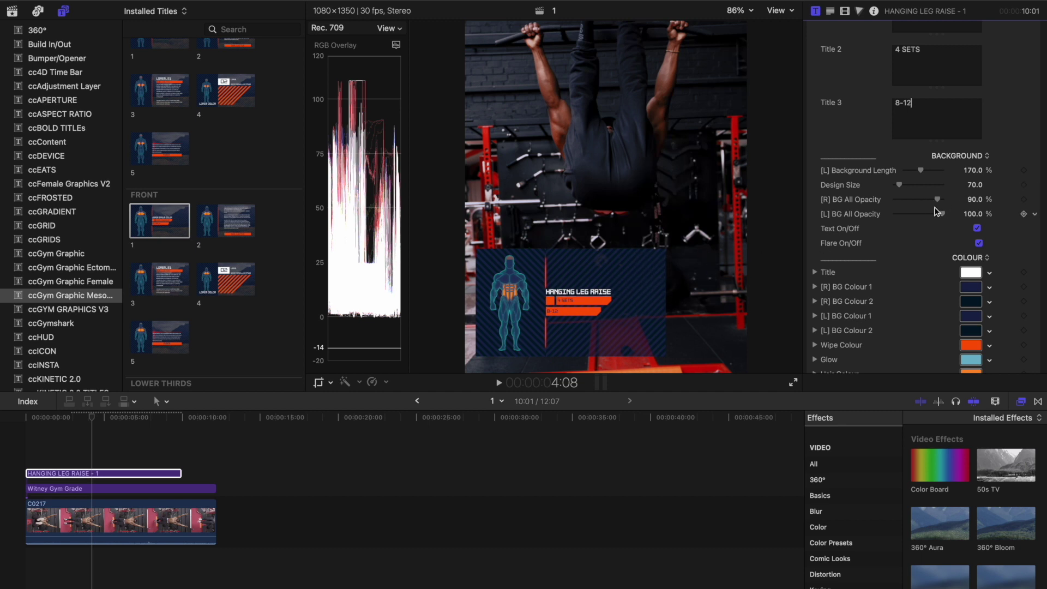
{"action": "left_click", "coordinate": [975, 201]}
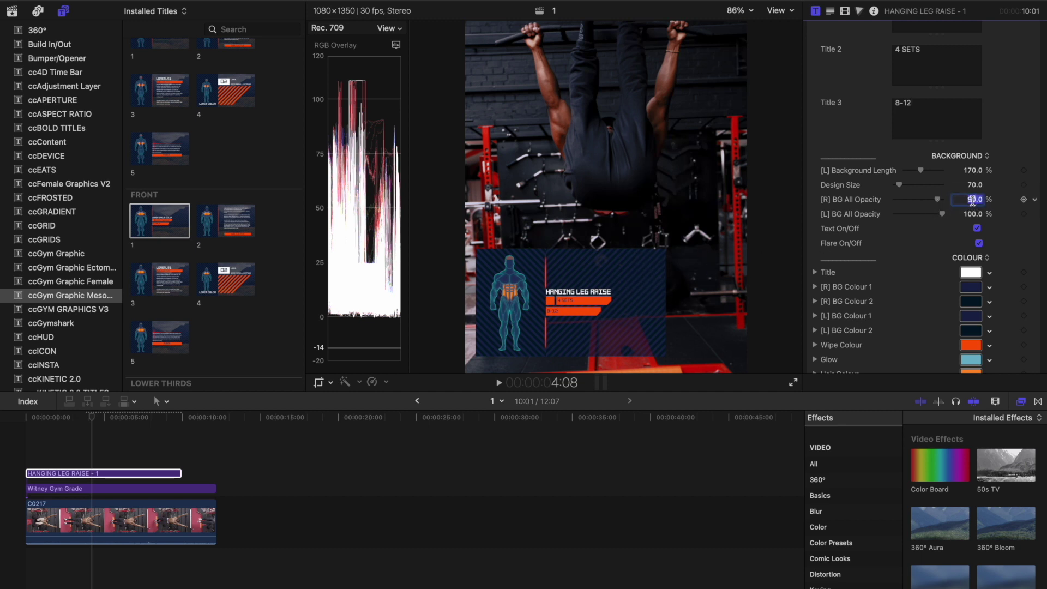
{"action": "key", "text": "BackSpace"}
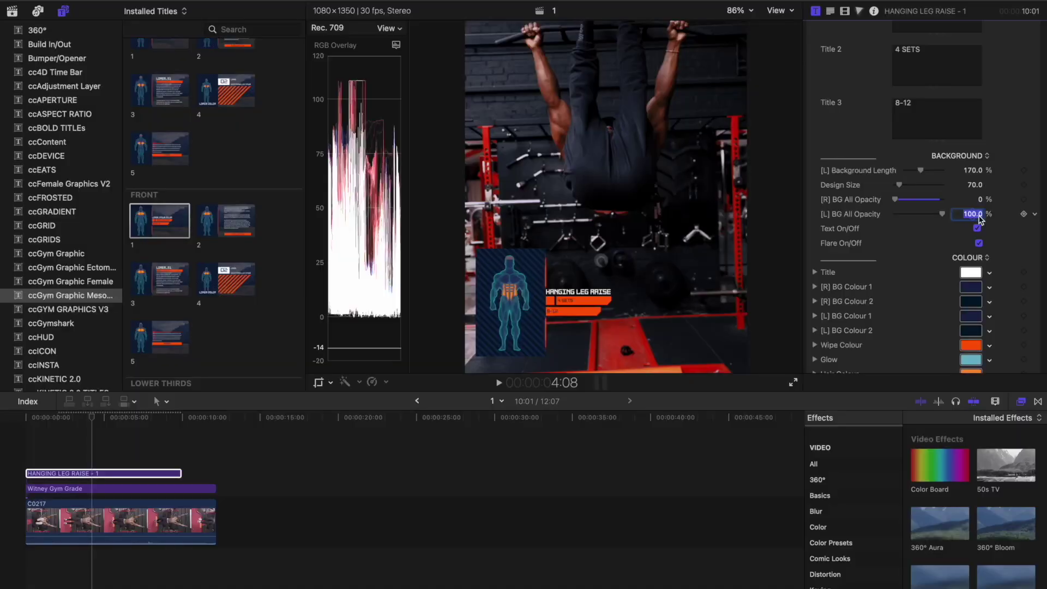
{"action": "key", "text": "BackSpace"}
{"action": "key", "text": "Return"}
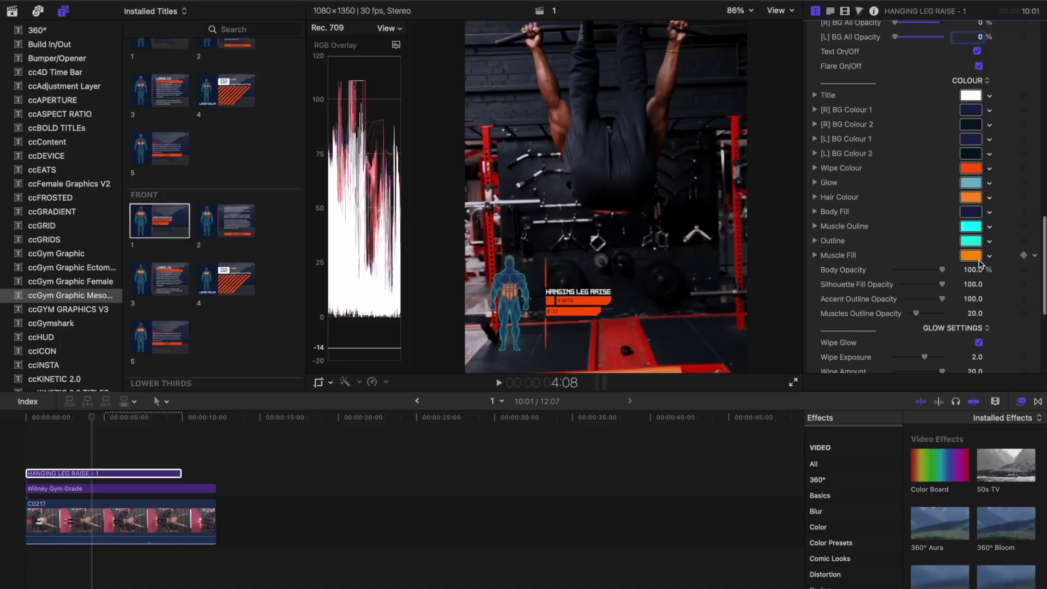
- Set the Muscle Fill colour to a red sampled from the gym rack post in the footage
{"action": "left_click", "coordinate": [972, 257]}
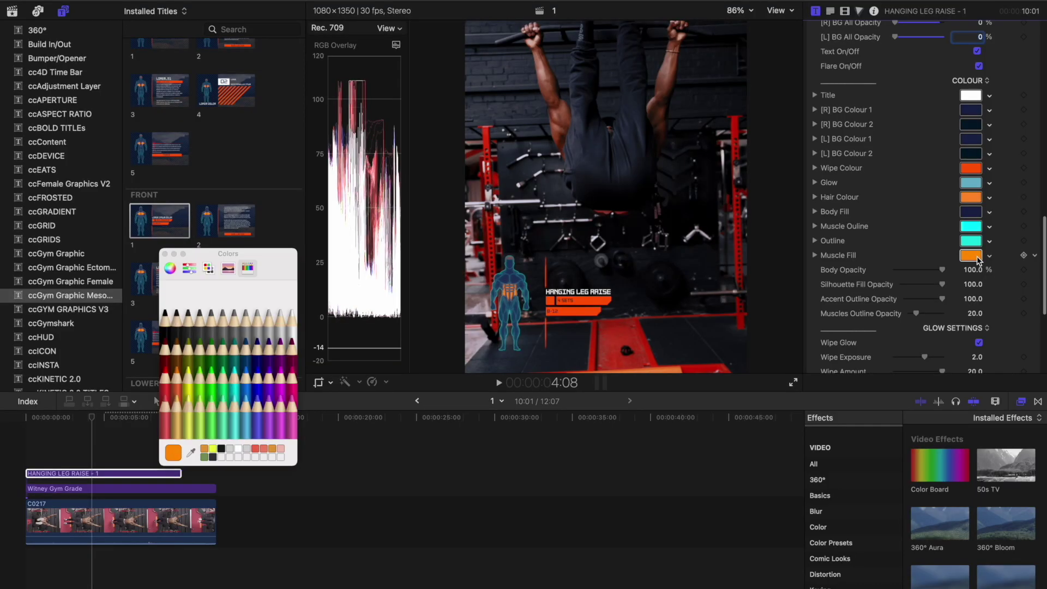
{"action": "left_click", "coordinate": [188, 453]}
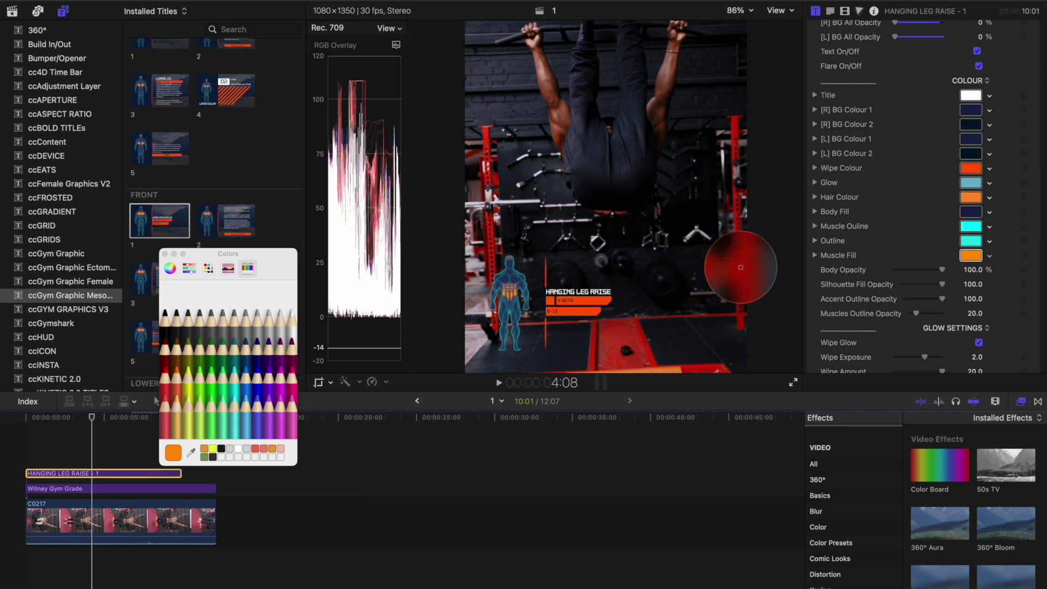
{"action": "left_click", "coordinate": [742, 266]}
{"action": "left_click", "coordinate": [971, 255]}
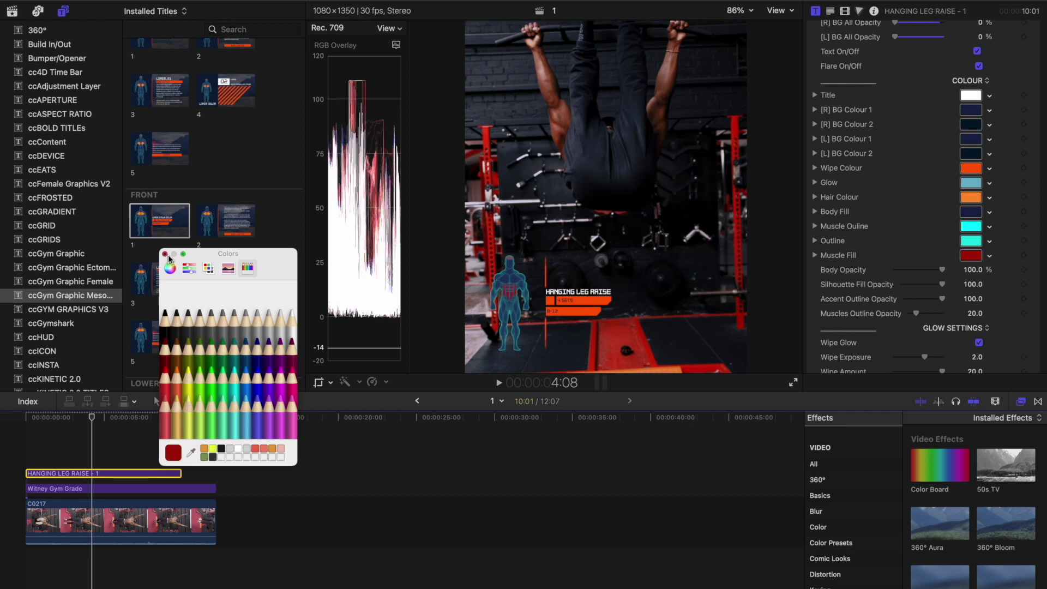
- Set the body figure's Outline and Muscle Outline colours to Snow white
{"action": "left_click", "coordinate": [972, 245]}
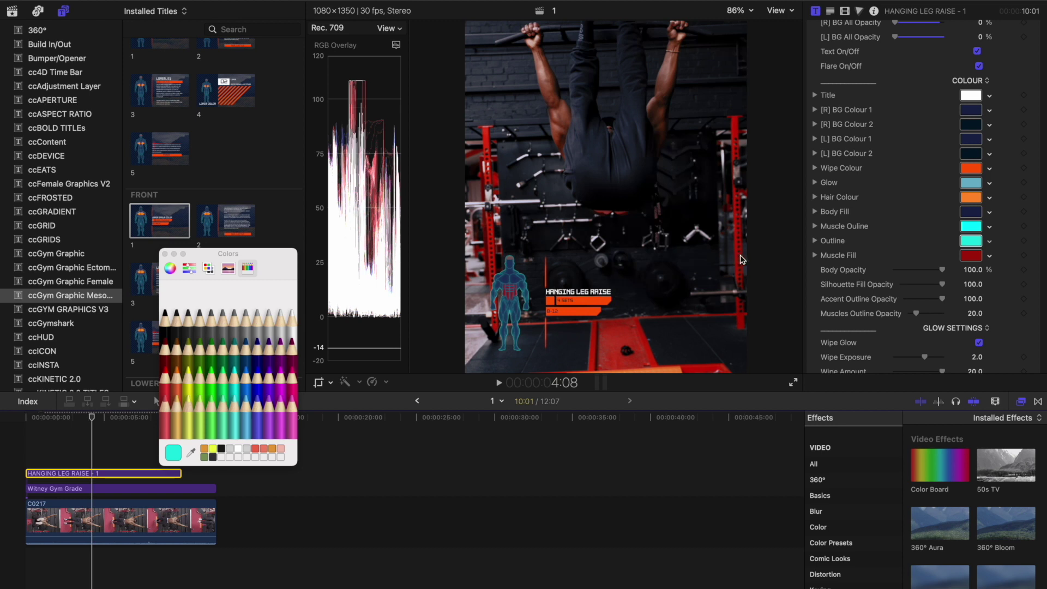
{"action": "left_click", "coordinate": [290, 319]}
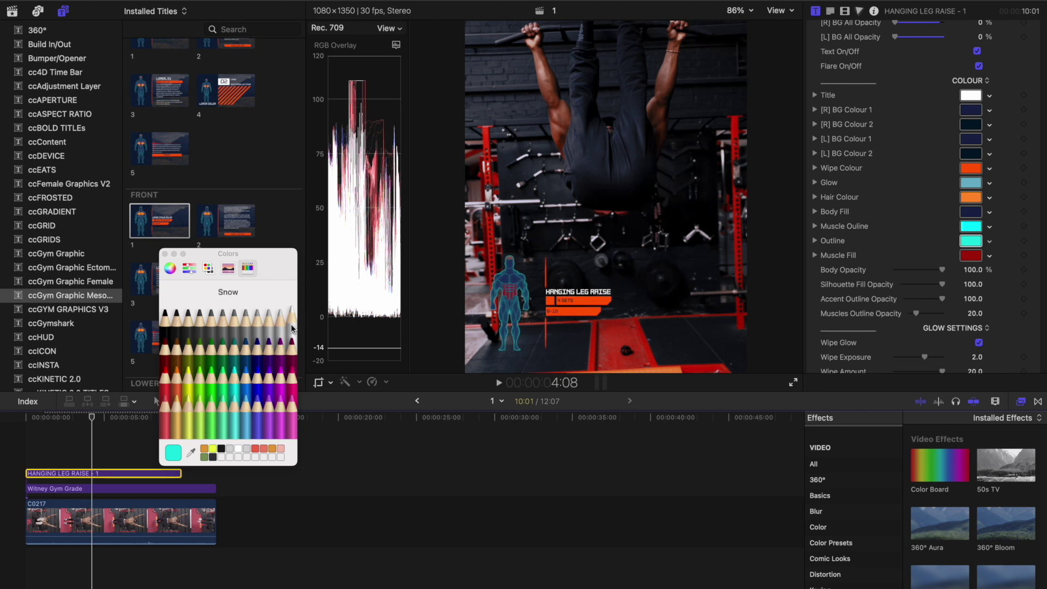
{"action": "left_click", "coordinate": [164, 254]}
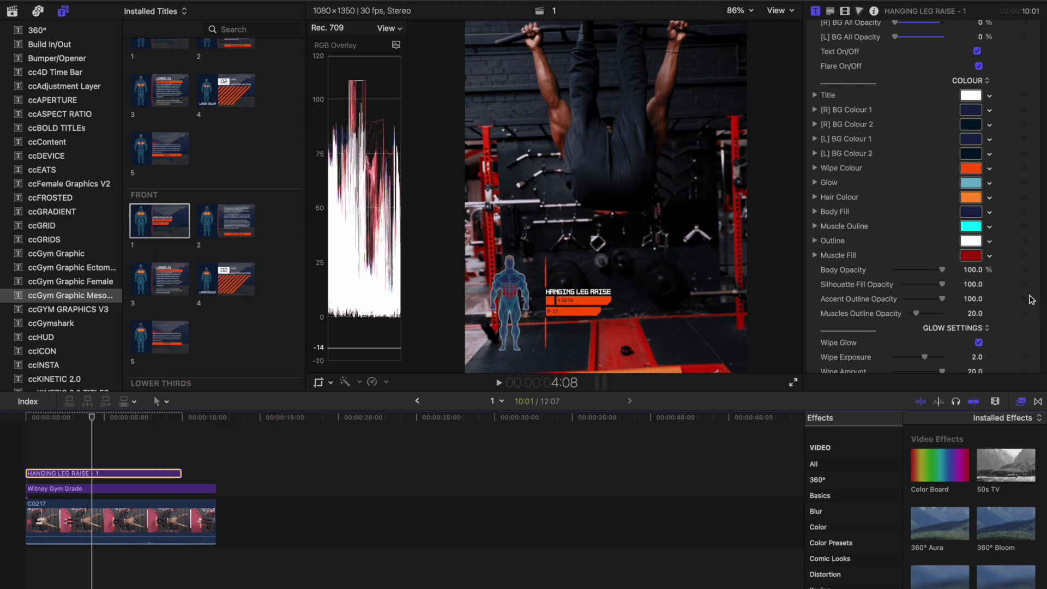
{"action": "left_click", "coordinate": [970, 226]}
{"action": "left_click", "coordinate": [290, 317]}
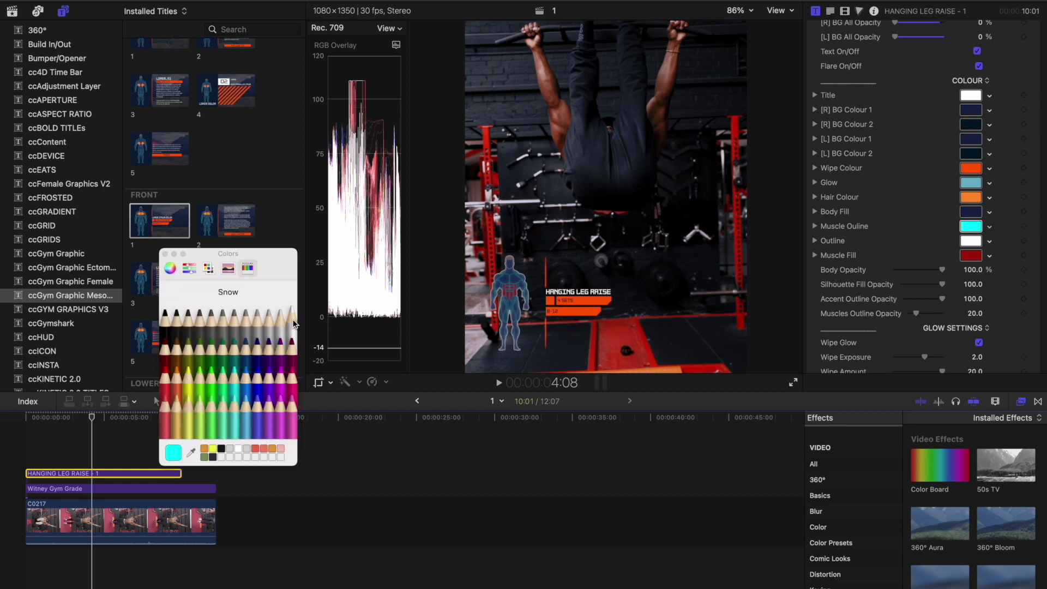
{"action": "left_click", "coordinate": [165, 254]}
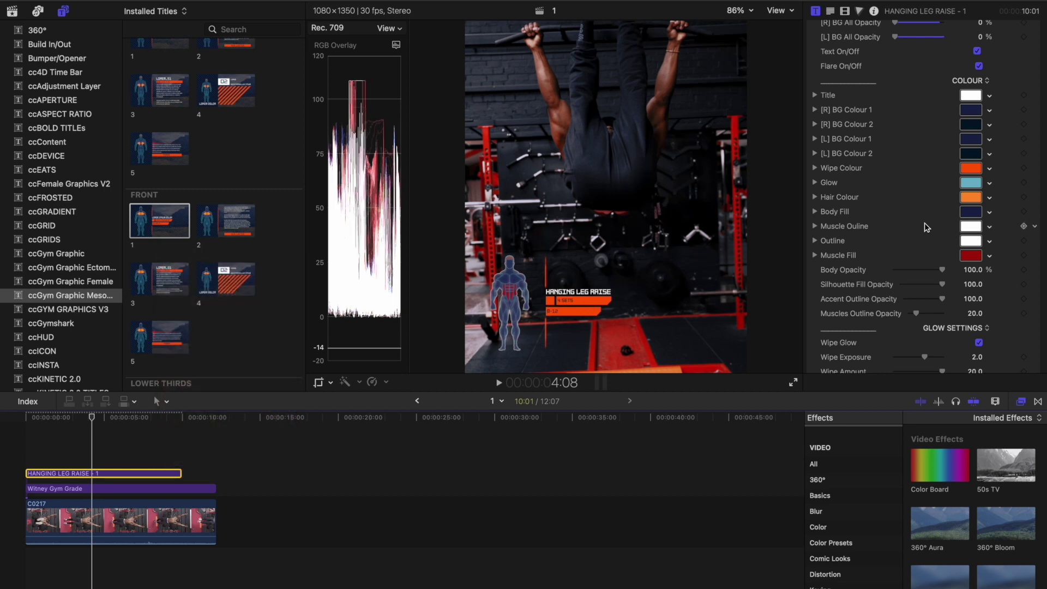
- Set the figure's Body Fill colour to Tin and the title's Wipe Colour to white
{"action": "left_click", "coordinate": [971, 212]}
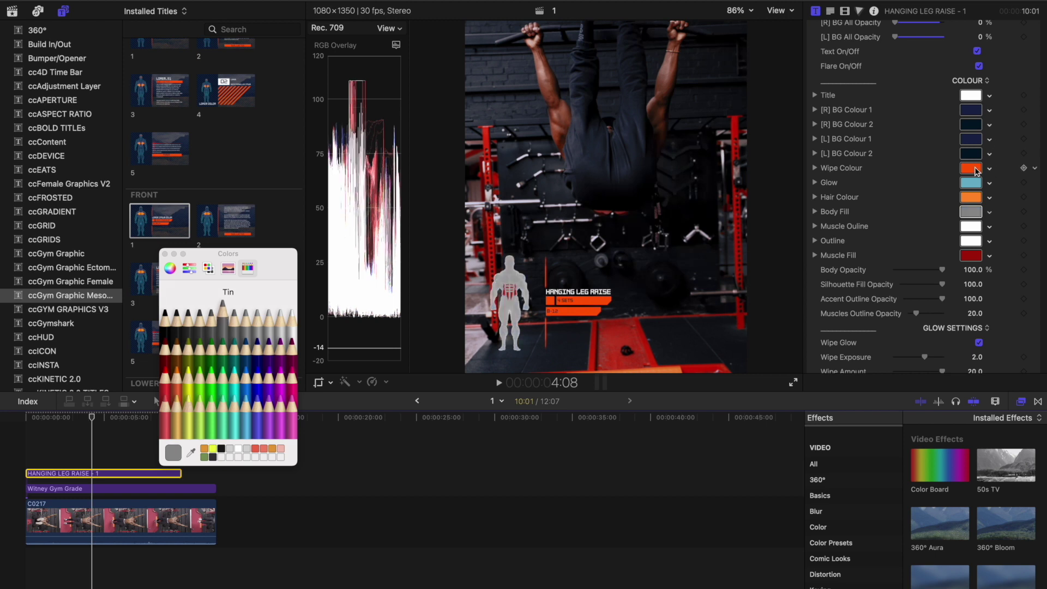
{"action": "left_click", "coordinate": [975, 169]}
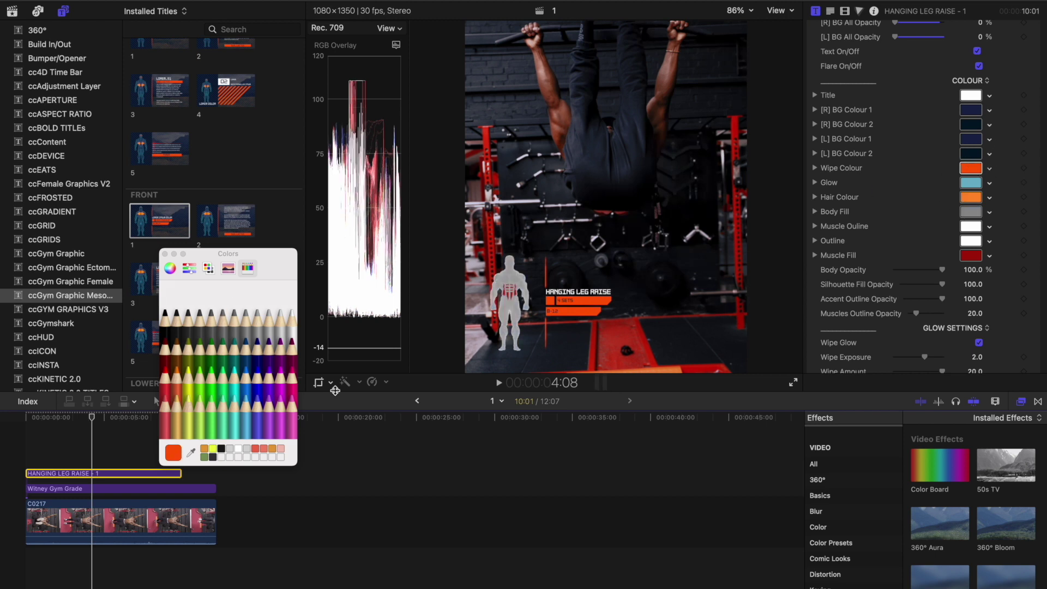
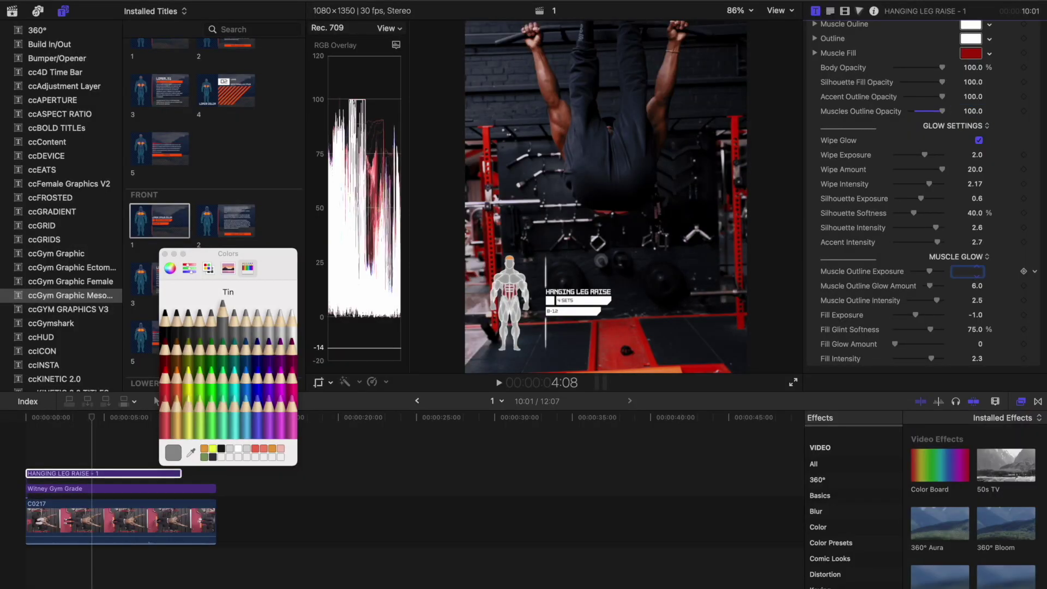
- Set the Muscle Outline Exposure to -8, the Fill Exposure to -5 and the Fill Intensity to 3
{"action": "key", "text": "Return"}
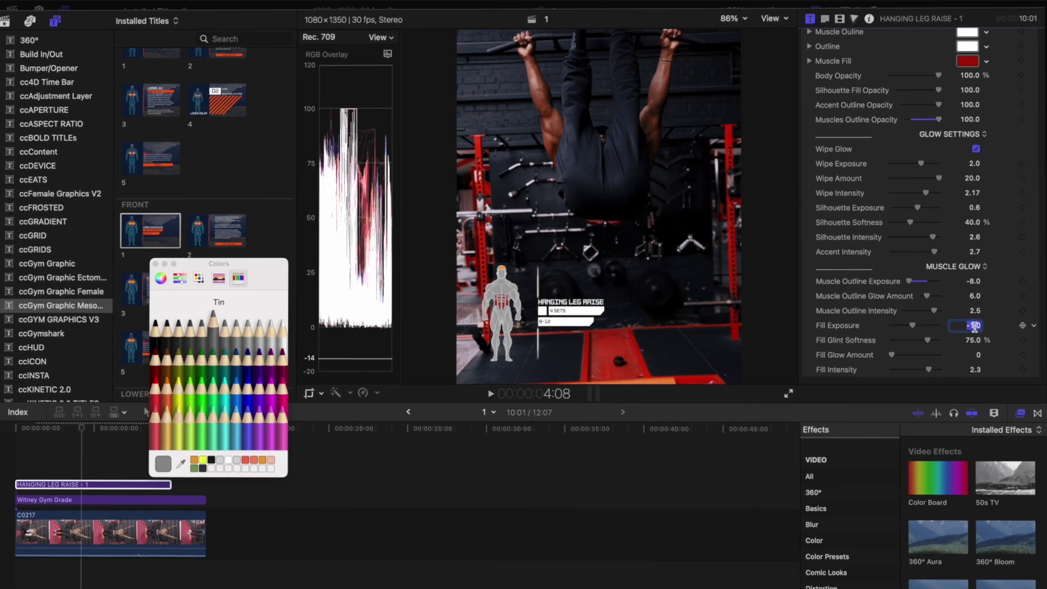
{"action": "type", "text": "-5"}
{"action": "key", "text": "Return"}
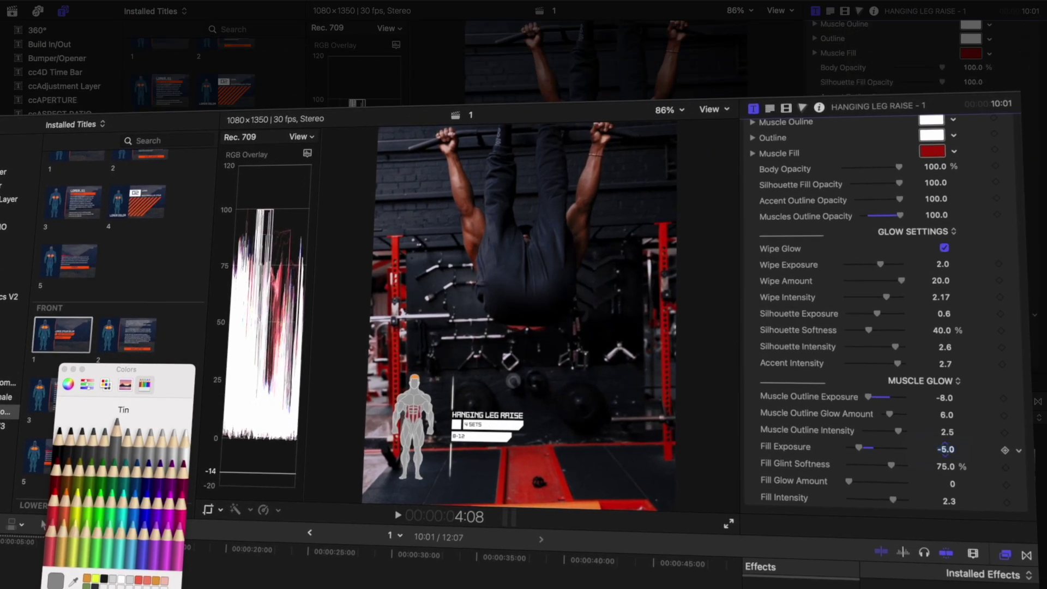
{"action": "left_click", "coordinate": [952, 501]}
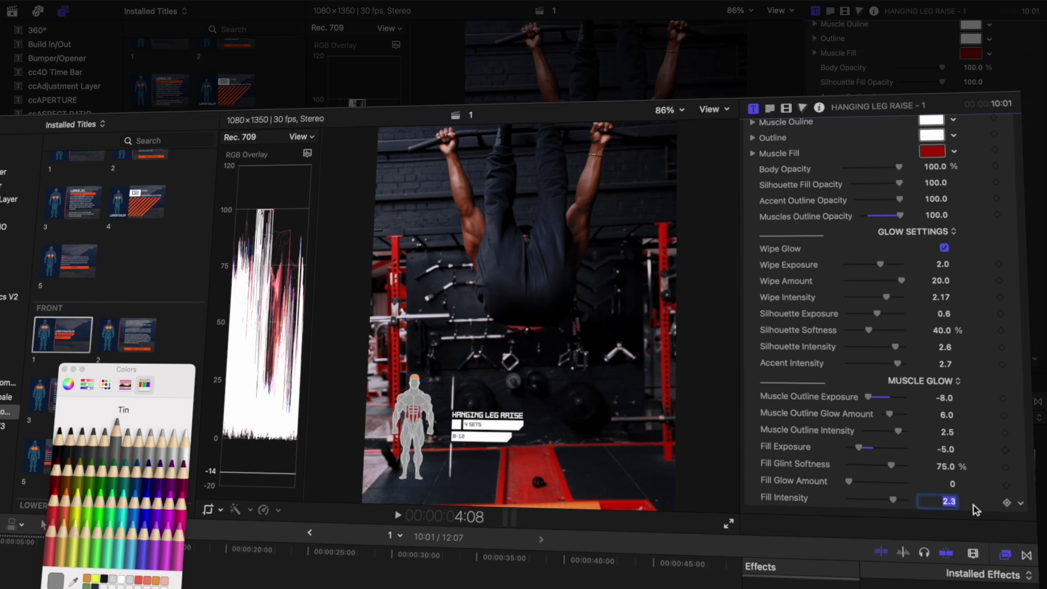
{"action": "type", "text": "3"}
{"action": "key", "text": "Return"}
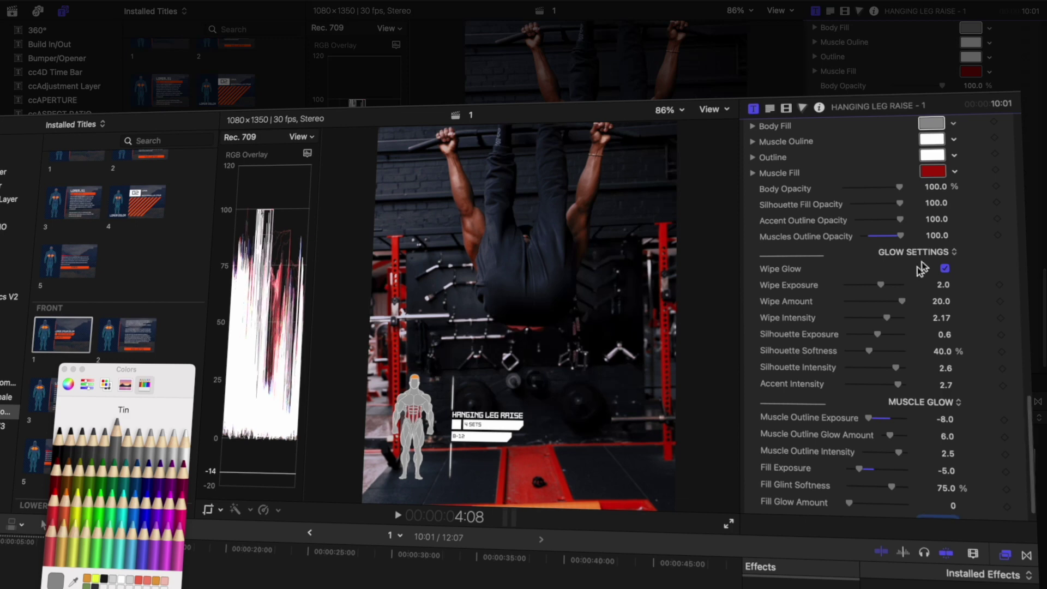
- Set the figure's Hair Colour to a red sampled from the gym rack post in the footage
{"action": "scroll", "coordinate": [922, 275], "scroll_direction": "up", "scroll_amount": 8}
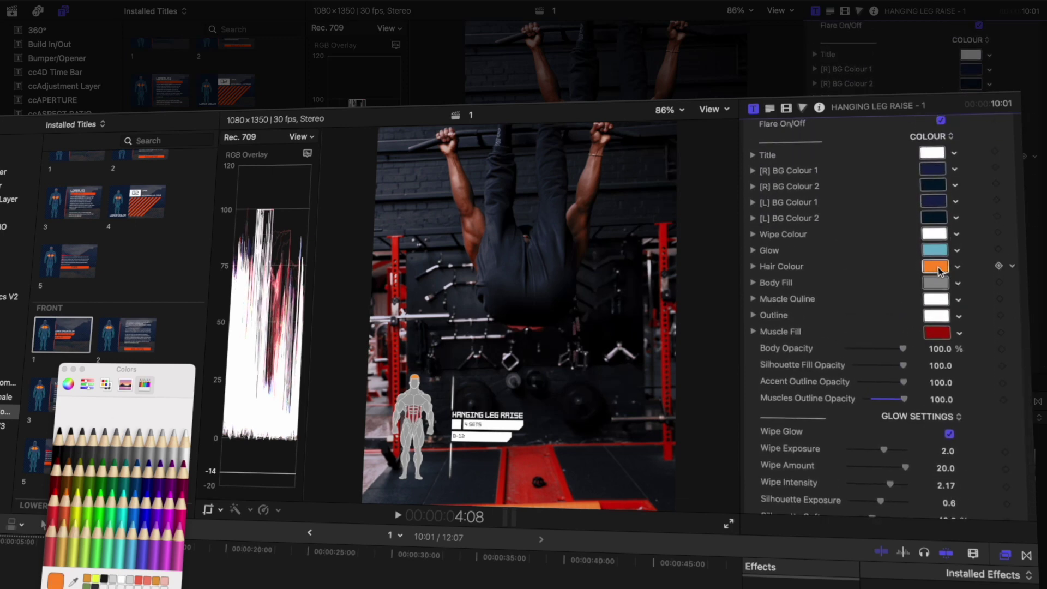
{"action": "left_click", "coordinate": [180, 502]}
{"action": "left_click", "coordinate": [73, 582]}
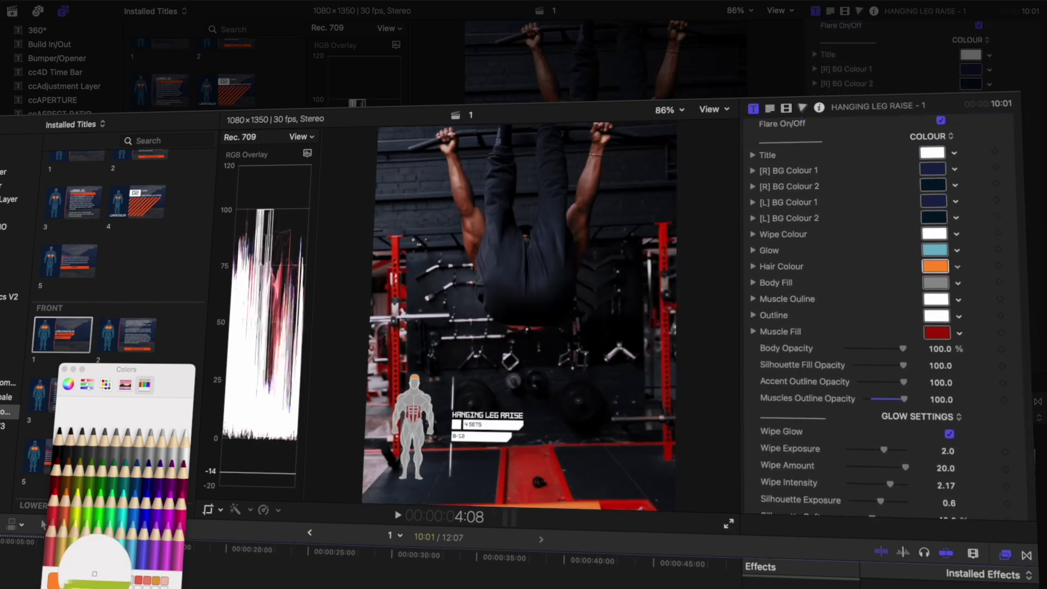
{"action": "left_click", "coordinate": [398, 354]}
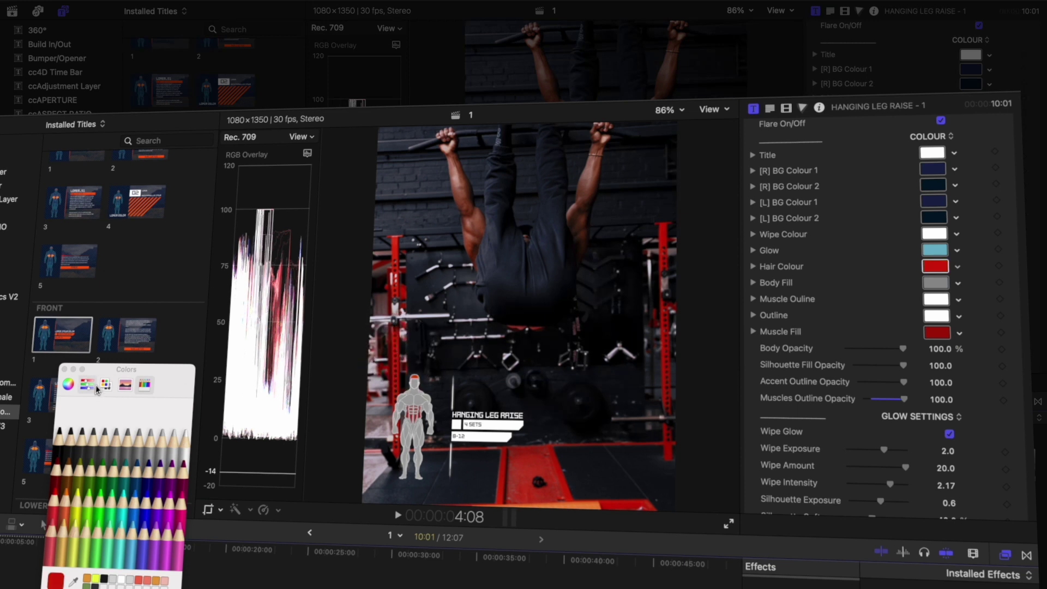
{"action": "left_click", "coordinate": [64, 370]}
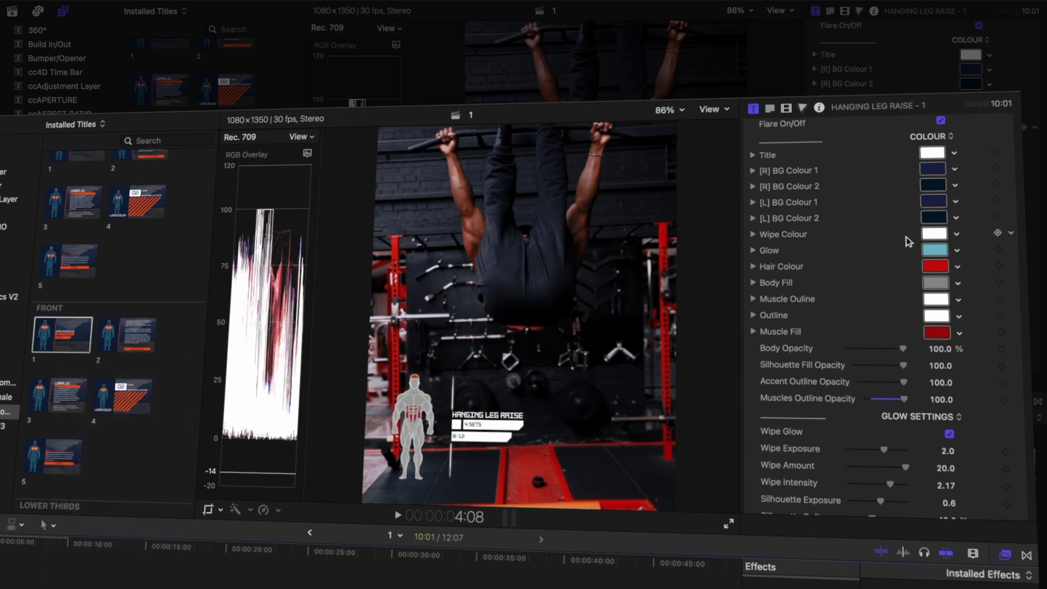
- Adjust the figure's Body Fill colour with another grey shade from the pencil palette
{"action": "left_click", "coordinate": [939, 282]}
{"action": "left_click", "coordinate": [82, 444]}
{"action": "left_click", "coordinate": [95, 447]}
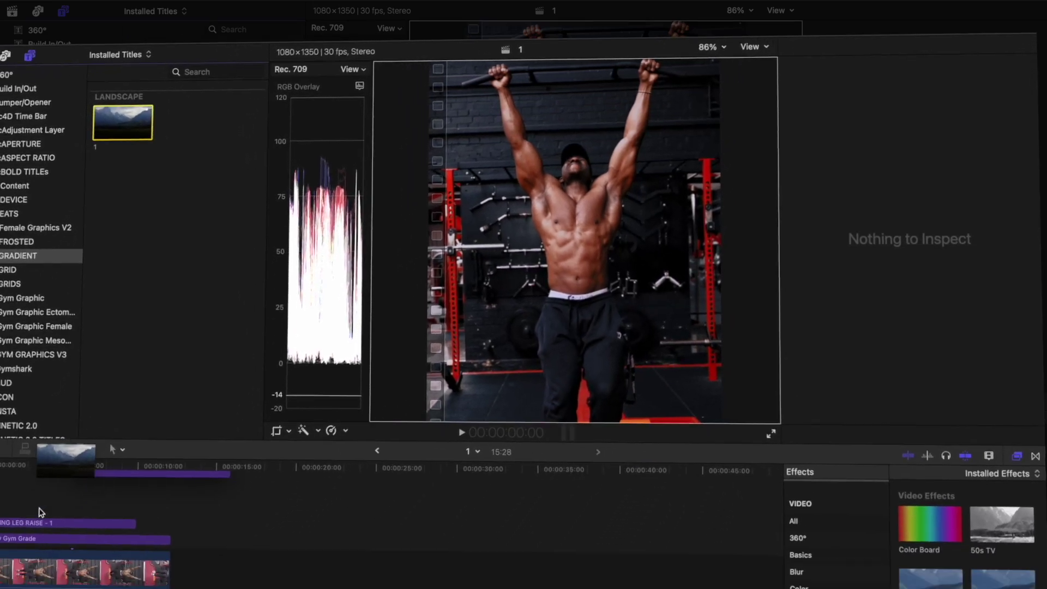
- Add the ccGRADIENT Landscape title between the Witney Gym Grade and HANGING LEG RAISE layers, and play the video from the start
{"action": "key", "text": "q"}
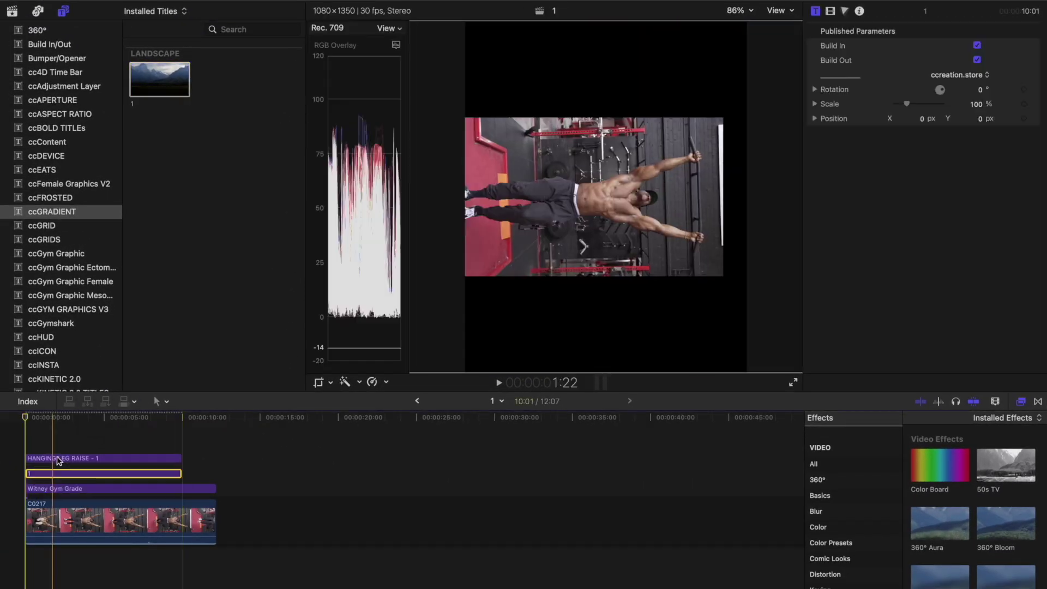
{"action": "left_click", "coordinate": [99, 418]}
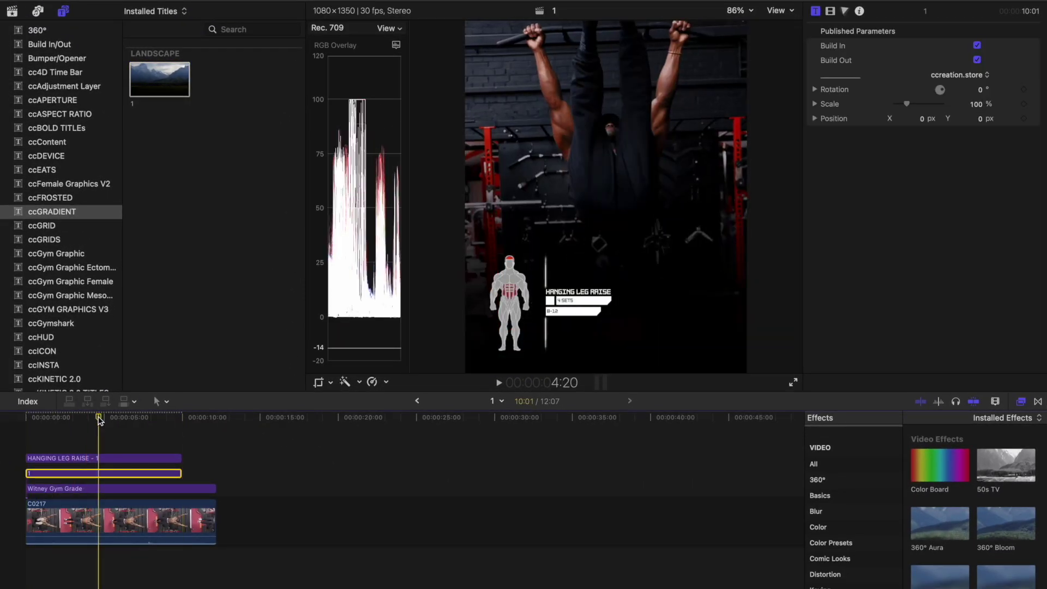
{"action": "left_click", "coordinate": [127, 420]}
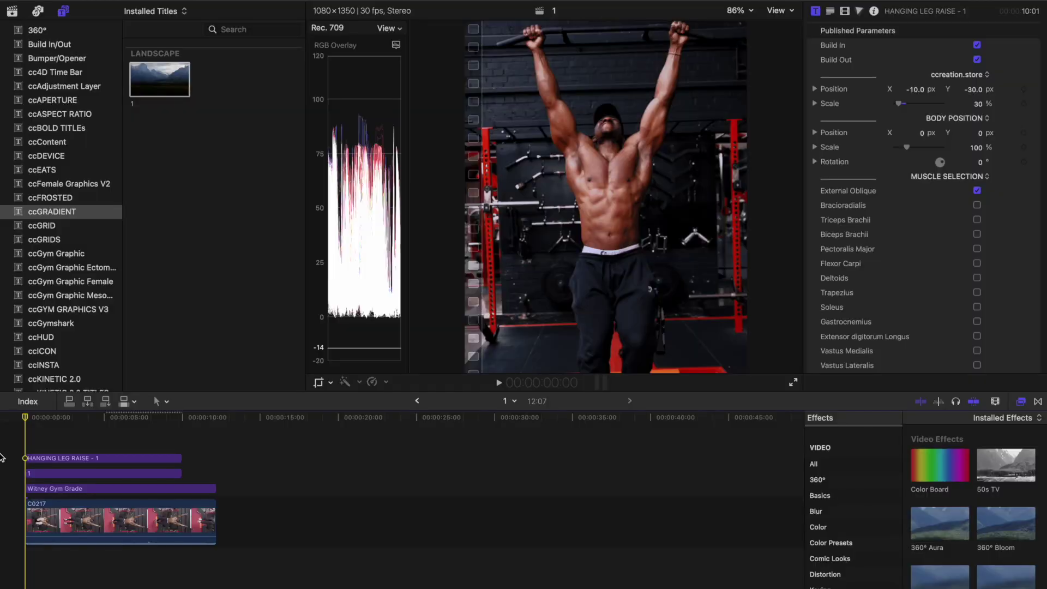
{"action": "key", "text": "space"}
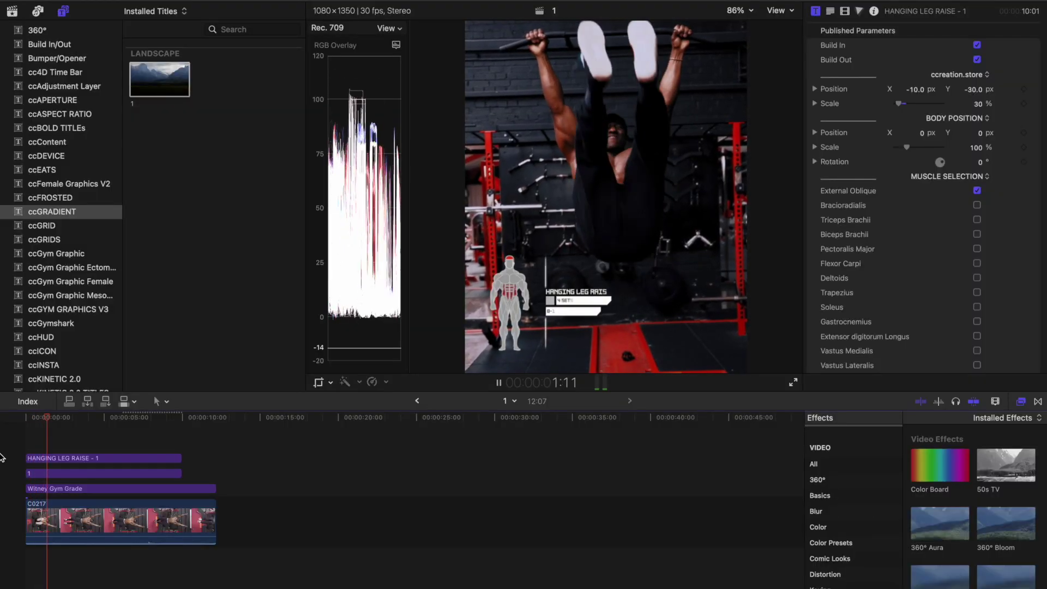